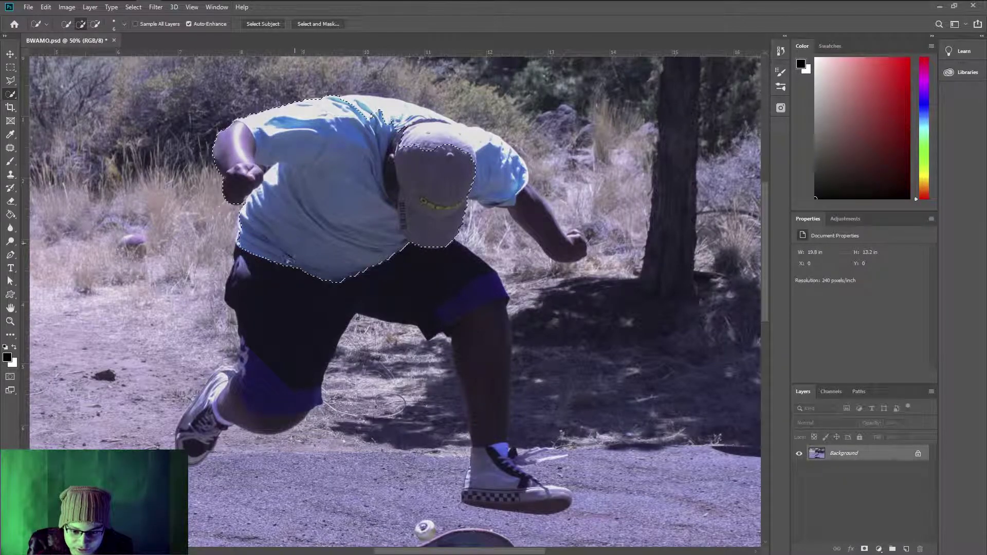
# Step: Extend the quick selection over the skater's shorts, rear leg and the edge of the rear shoe
pyautogui.moveTo(208, 417); pyautogui.dragTo(194, 435)
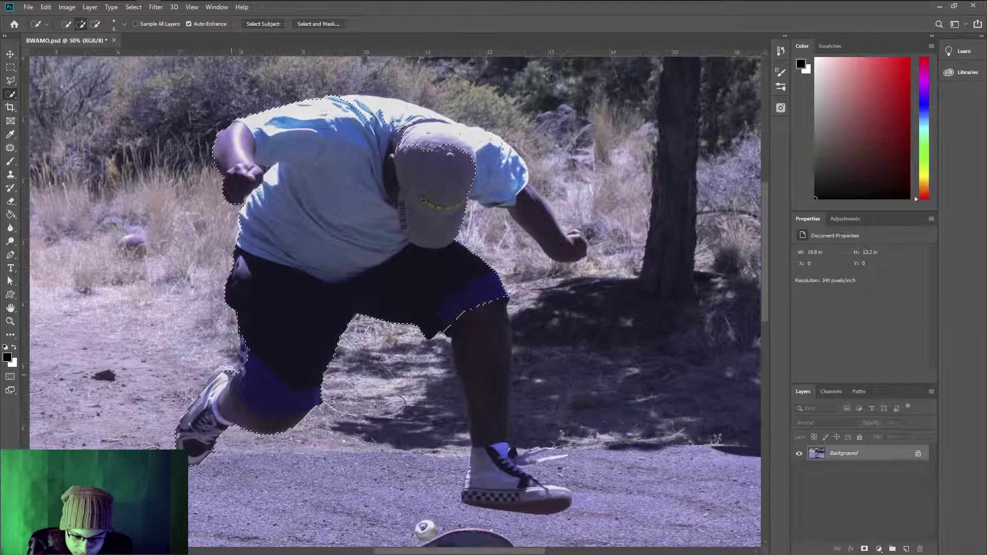
pyautogui.press('z')
pyautogui.moveTo(232, 374)
pyautogui.mouseDown()
pyautogui.moveTo(284, 371)
pyautogui.moveTo(272, 343)
pyautogui.mouseUp()
pyautogui.press('w')
pyautogui.moveTo(161, 414); pyautogui.dragTo(120, 449)
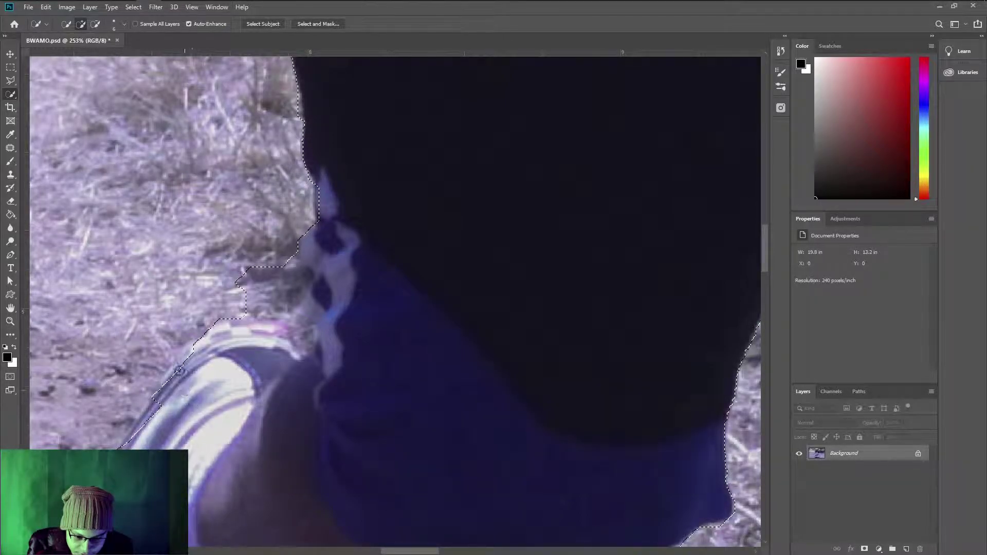
pyautogui.moveTo(182, 358); pyautogui.dragTo(143, 422)
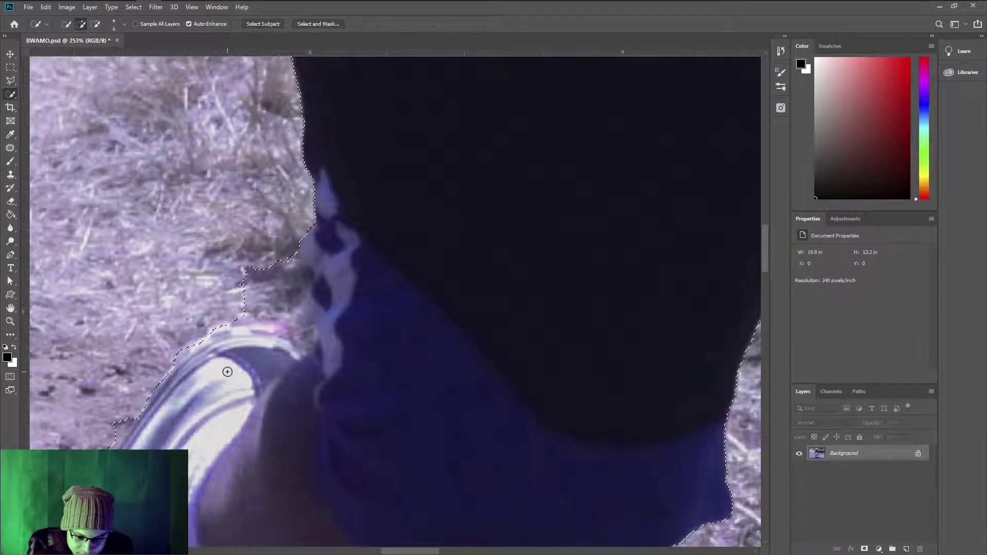
# Step: Subtract the background between the rear shoe and shorts from the selection, and add back the shorts' patterned trim
pyautogui.keyDown('alt'); pyautogui.click(130, 414); pyautogui.keyUp('alt')
pyautogui.moveTo(130, 414)
pyautogui.mouseDown()
pyautogui.moveTo(315, 249)
pyautogui.moveTo(255, 330)
pyautogui.mouseUp()
pyautogui.moveTo(441, 130)
pyautogui.mouseDown()
pyautogui.moveTo(464, 82)
pyautogui.moveTo(454, 112)
pyautogui.moveTo(420, 109)
pyautogui.moveTo(451, 153)
pyautogui.moveTo(484, 149)
pyautogui.moveTo(492, 175)
pyautogui.mouseUp()
pyautogui.moveTo(560, 121); pyautogui.dragTo(508, 267)
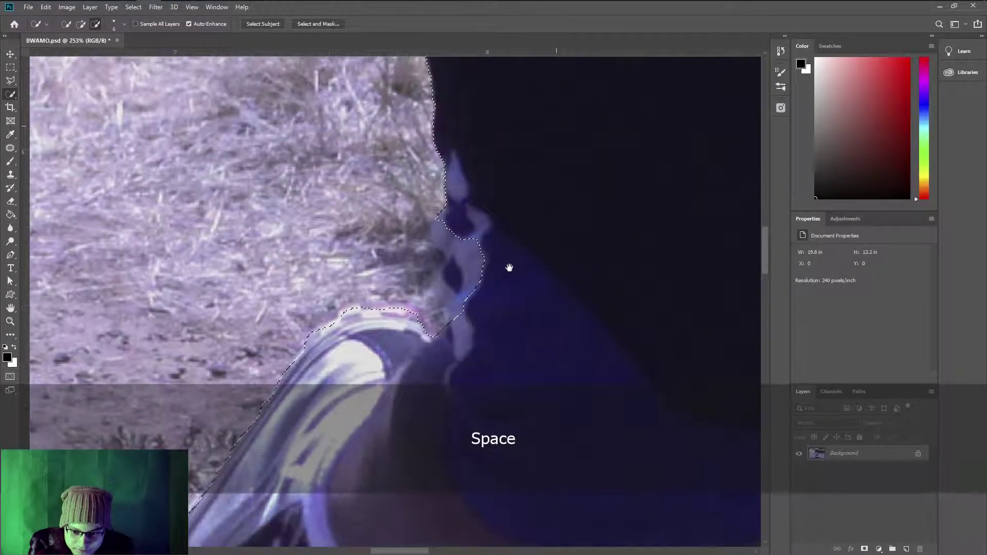
pyautogui.moveTo(444, 223); pyautogui.dragTo(448, 288)
# Step: Add the front leg and shoe to the selection, and subtract the shaded ground selected beside the leg
pyautogui.press('z')
pyautogui.rightClick(498, 275)
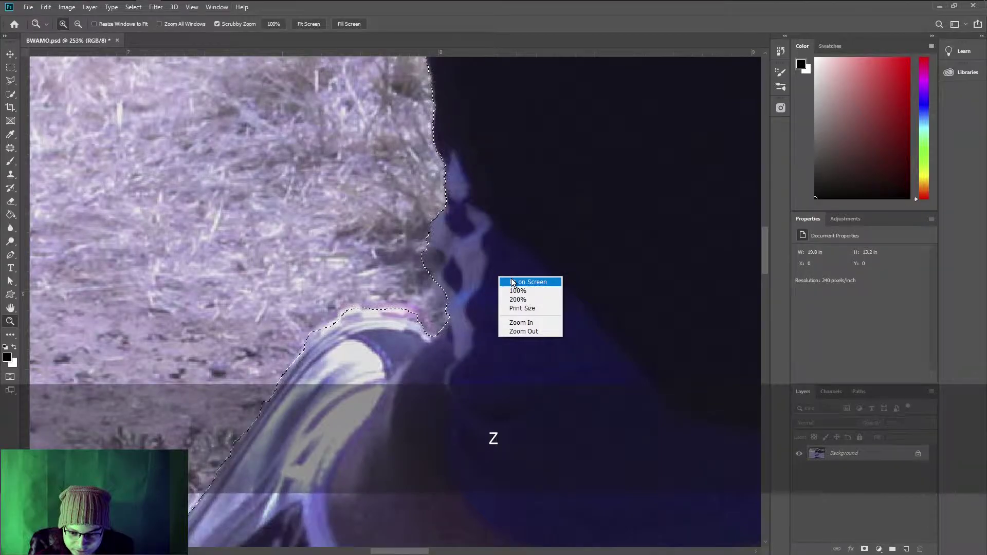
pyautogui.click(510, 280)
pyautogui.moveTo(485, 217); pyautogui.dragTo(509, 218)
pyautogui.press('w')
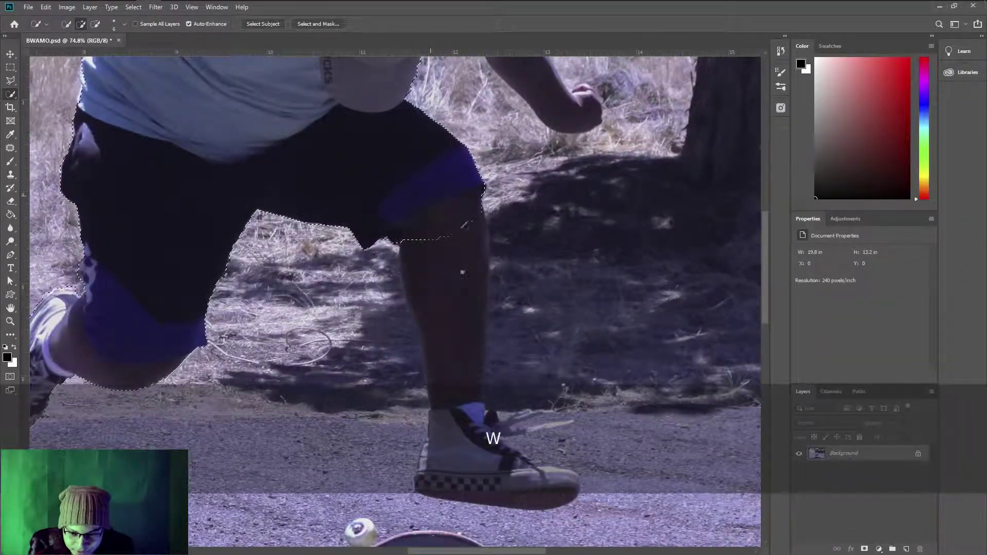
pyautogui.moveTo(464, 450)
pyautogui.mouseDown()
pyautogui.moveTo(471, 471)
pyautogui.moveTo(427, 467)
pyautogui.mouseUp()
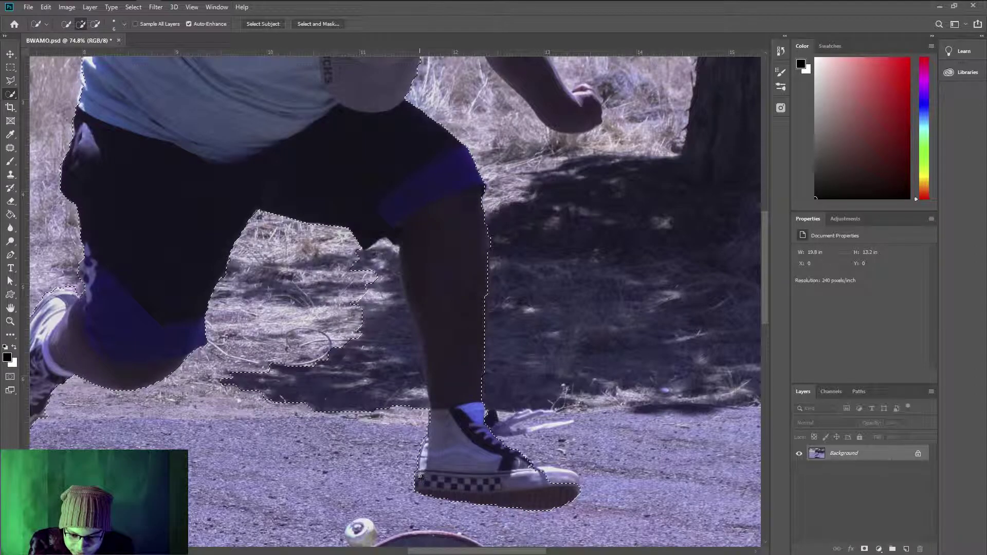
pyautogui.keyDown('alt'); pyautogui.moveTo(399, 382); pyautogui.dragTo(373, 273); pyautogui.keyUp('alt')
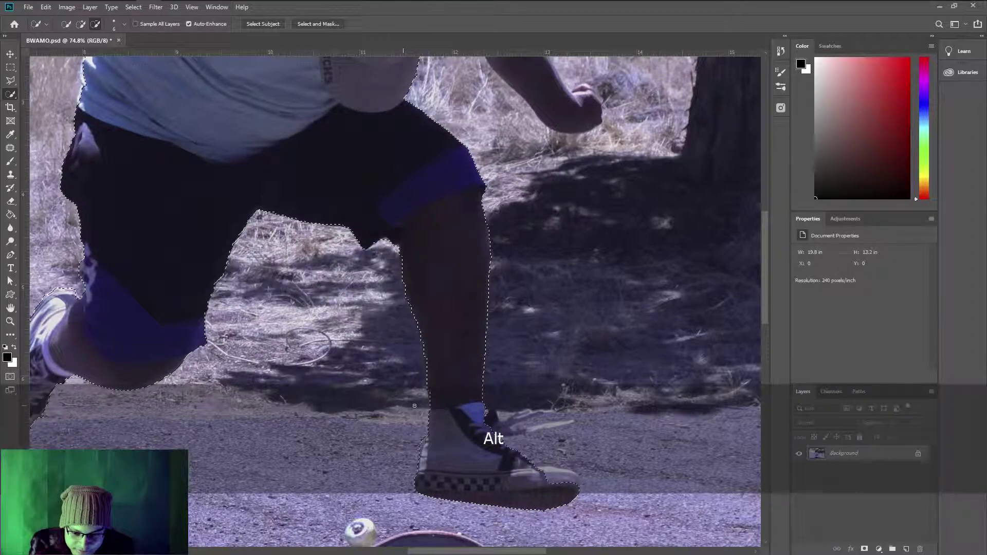
# Step: Extend the selection over the white toe cap of the front shoe
pyautogui.press('space')
pyautogui.press('z')
pyautogui.doubleClick(552, 482)
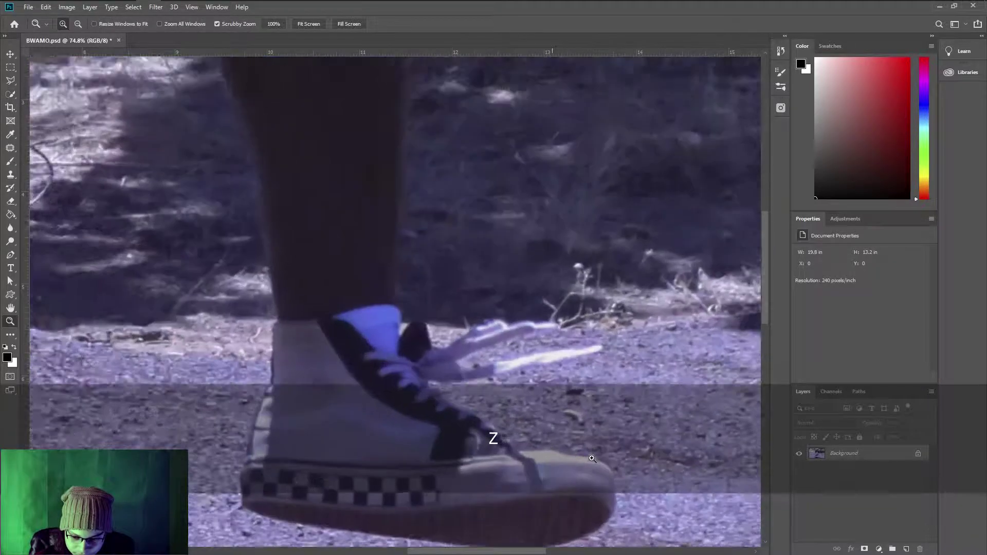
pyautogui.press('w')
pyautogui.moveTo(554, 467)
pyautogui.mouseDown()
pyautogui.moveTo(602, 466)
pyautogui.moveTo(620, 498)
pyautogui.mouseUp()
pyautogui.press('space')
pyautogui.moveTo(544, 385)
pyautogui.mouseDown()
pyautogui.moveTo(560, 432)
pyautogui.moveTo(526, 337)
pyautogui.mouseUp()
pyautogui.press('z')
pyautogui.moveTo(521, 412); pyautogui.dragTo(555, 414)
pyautogui.press('w')
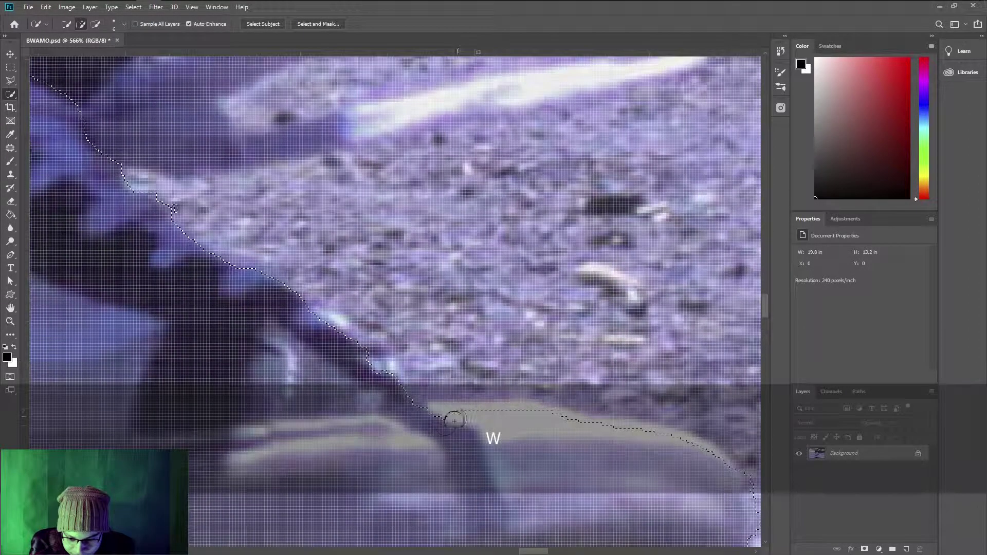
pyautogui.moveTo(553, 413); pyautogui.dragTo(456, 408)
# Step: Subtract the stray ground along the upper edge of the front shoe's toe from the selection
pyautogui.hotkey('ctrl', '-')
pyautogui.hotkey('ctrl', '-')
pyautogui.press('z')
pyautogui.rightClick(456, 417)
pyautogui.click(465, 421)
pyautogui.moveTo(506, 317)
pyautogui.mouseDown()
pyautogui.moveTo(554, 317)
pyautogui.moveTo(614, 335)
pyautogui.mouseUp()
pyautogui.press('w')
pyautogui.keyDown('alt'); pyautogui.click(525, 305); pyautogui.keyUp('alt')
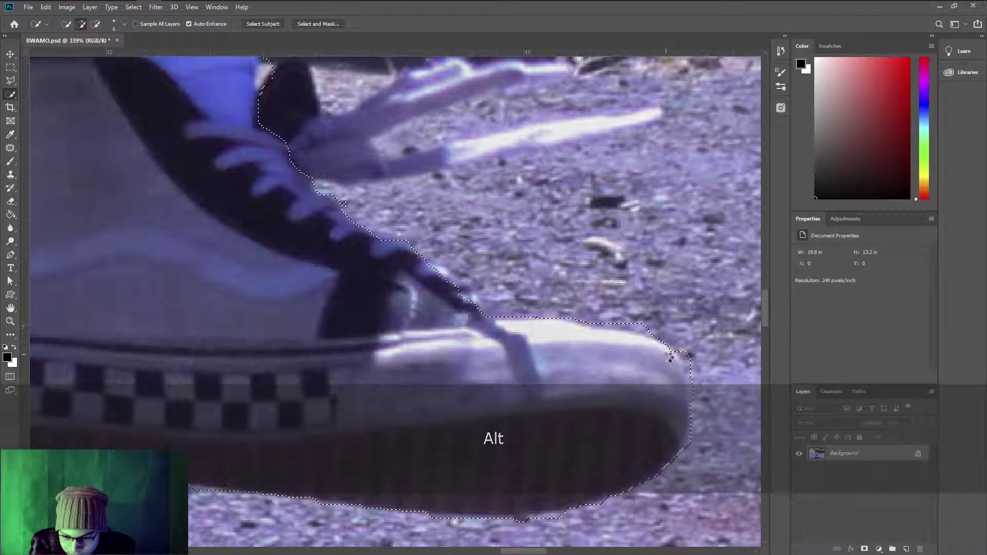
# Step: Add the skater's bare arm and fist nearest the tree to the selection
pyautogui.press('space')
pyautogui.moveTo(327, 151); pyautogui.dragTo(493, 511)
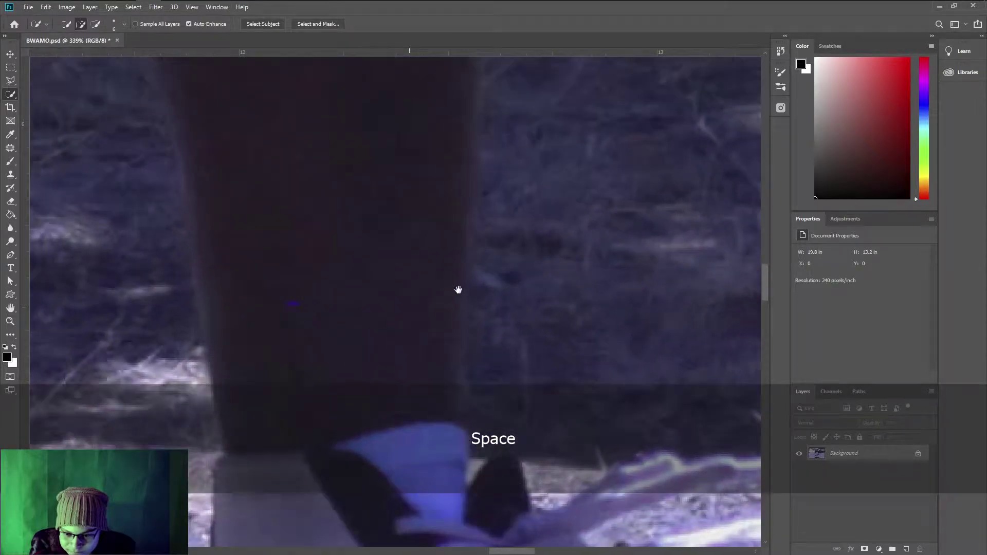
pyautogui.moveTo(458, 289); pyautogui.dragTo(498, 493)
pyautogui.moveTo(478, 344); pyautogui.dragTo(494, 478)
pyautogui.moveTo(468, 328); pyautogui.dragTo(500, 508)
pyautogui.moveTo(478, 200); pyautogui.dragTo(451, 361)
pyautogui.press('z')
pyautogui.press('w')
pyautogui.press('space')
pyautogui.moveTo(510, 134); pyautogui.dragTo(358, 324)
pyautogui.moveTo(196, 210)
pyautogui.mouseDown()
pyautogui.moveTo(208, 169)
pyautogui.moveTo(165, 163)
pyautogui.moveTo(281, 196)
pyautogui.moveTo(340, 233)
pyautogui.moveTo(440, 396)
pyautogui.mouseUp()
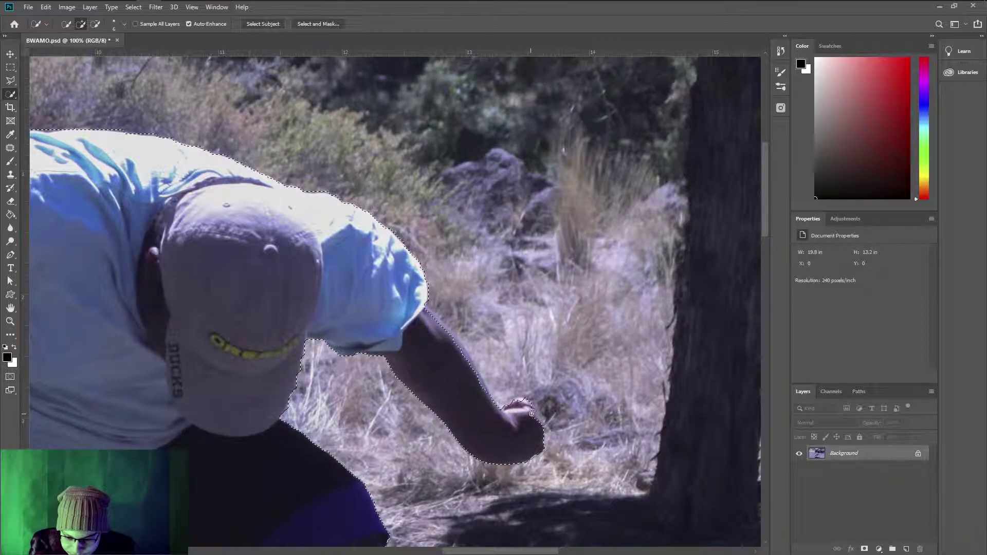
pyautogui.moveTo(535, 415); pyautogui.dragTo(524, 404)
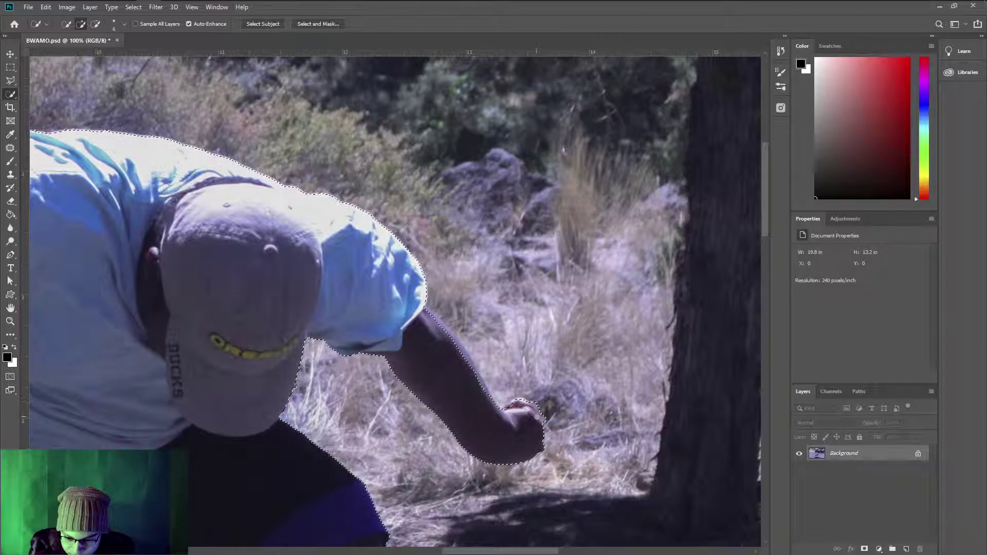
# Step: Subtract the small dark background gap between the other fist and the shirt from the selection
pyautogui.press('z')
pyautogui.rightClick(541, 418)
pyautogui.click(544, 421)
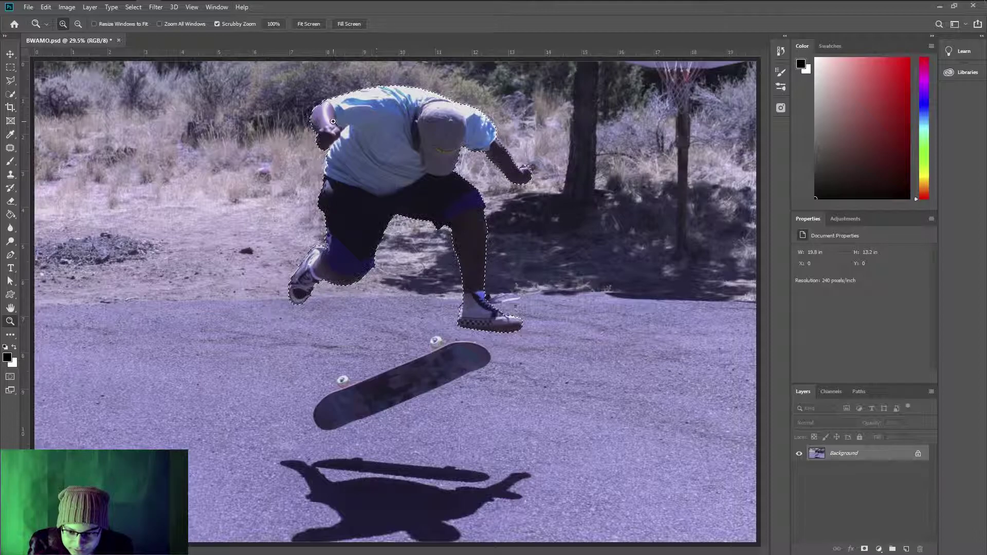
pyautogui.moveTo(338, 139); pyautogui.dragTo(343, 144)
pyautogui.press('w')
pyautogui.press('alt')
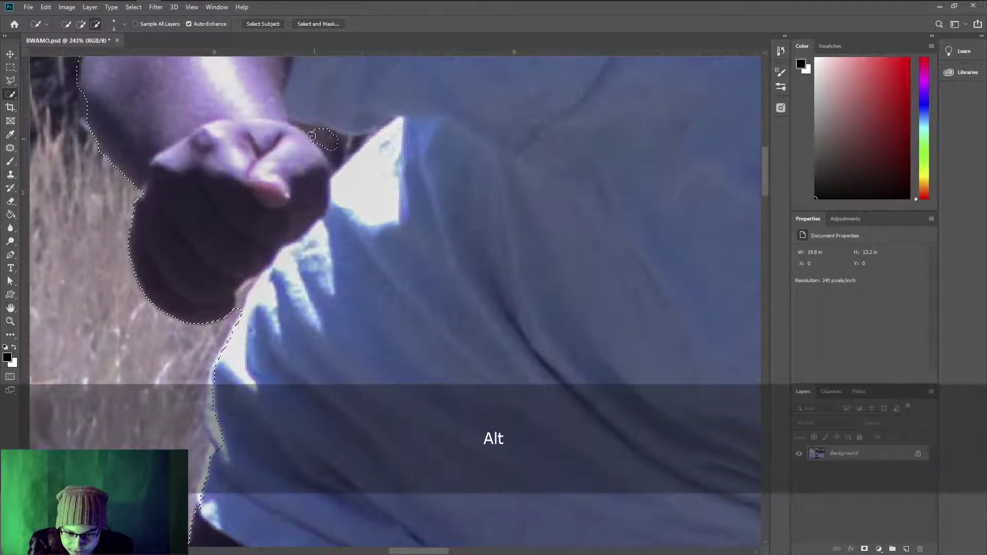
pyautogui.moveTo(302, 125); pyautogui.dragTo(315, 133)
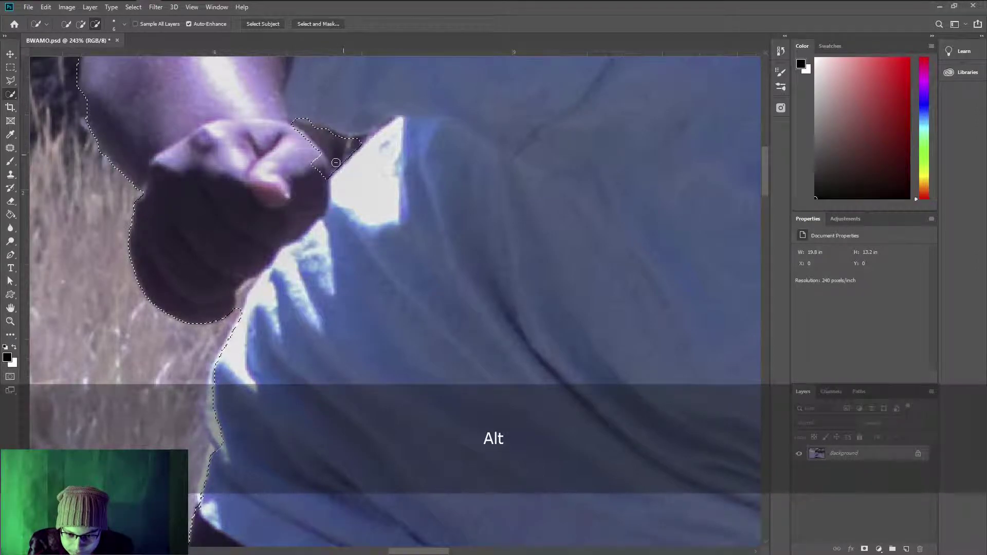
pyautogui.moveTo(334, 170)
pyautogui.mouseDown()
pyautogui.moveTo(368, 147)
pyautogui.moveTo(352, 164)
pyautogui.mouseUp()
pyautogui.press('alt')
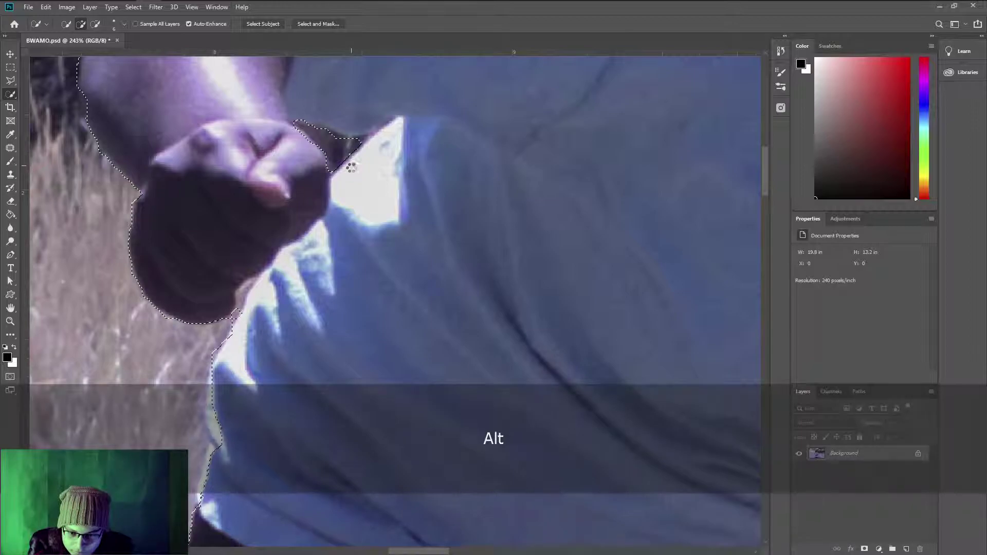
pyautogui.press('w')
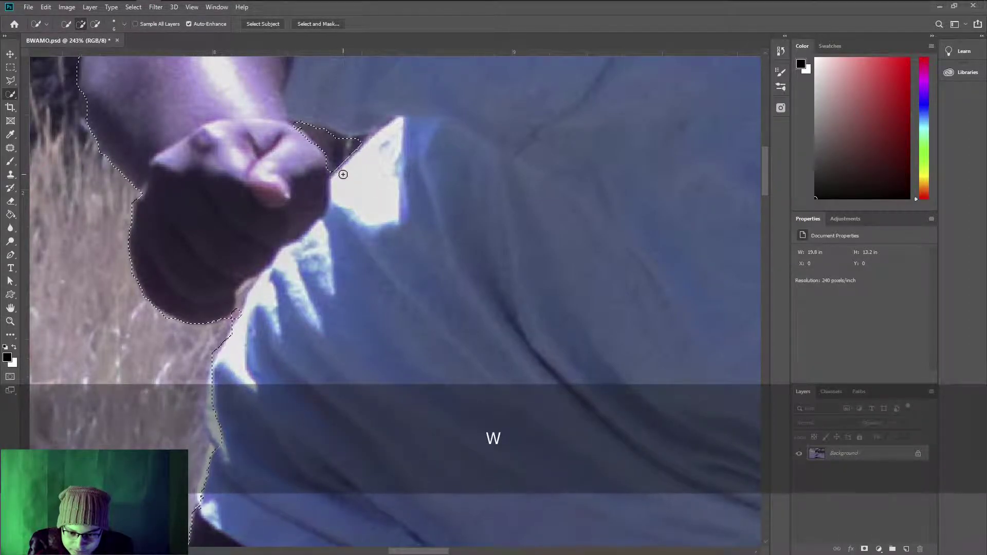
pyautogui.press('z')
pyautogui.press('w')
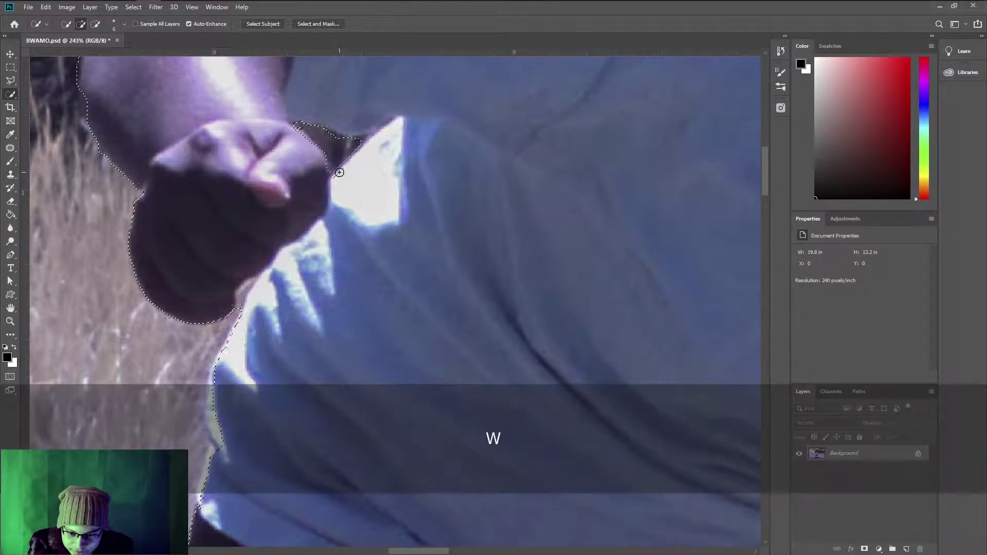
# Step: Enlarge the Quick Selection brush to 100 px and open its size and hardness settings
pyautogui.press('z')
pyautogui.rightClick(437, 204)
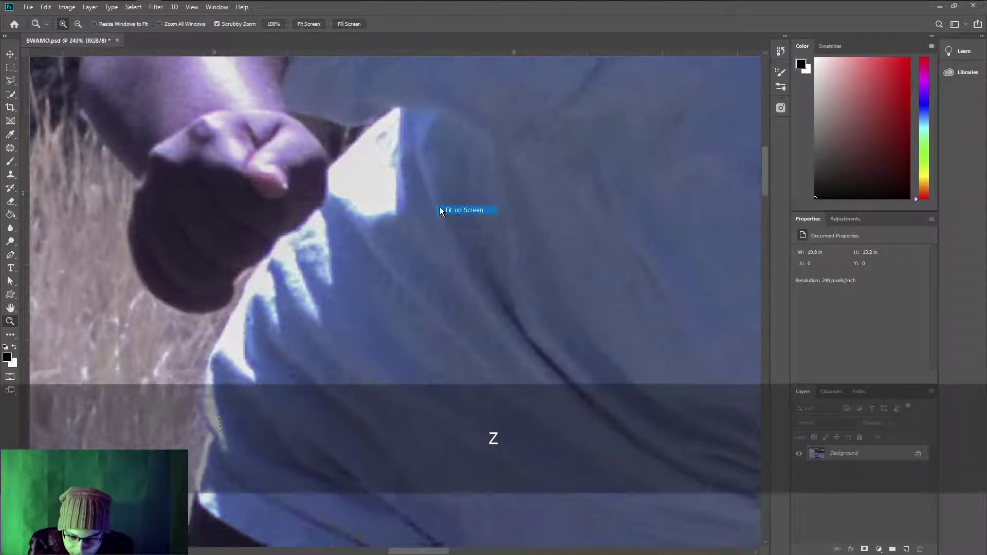
pyautogui.click(441, 208)
pyautogui.press('w')
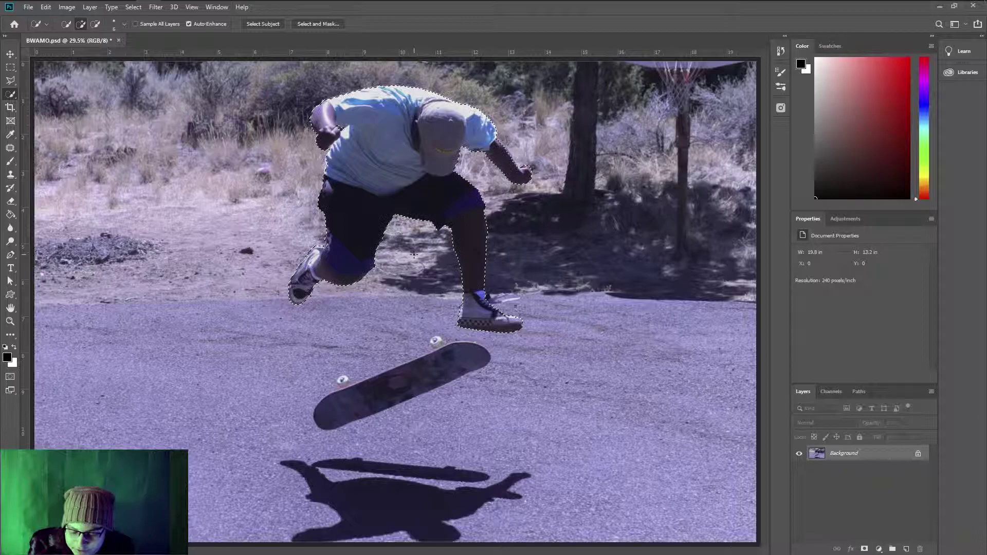
pyautogui.press(']')
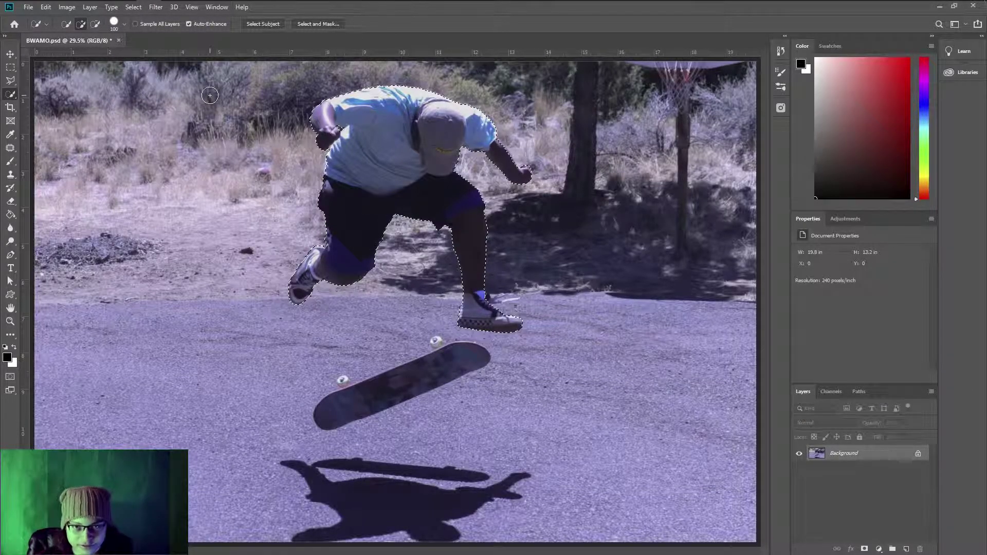
pyautogui.click(118, 21)
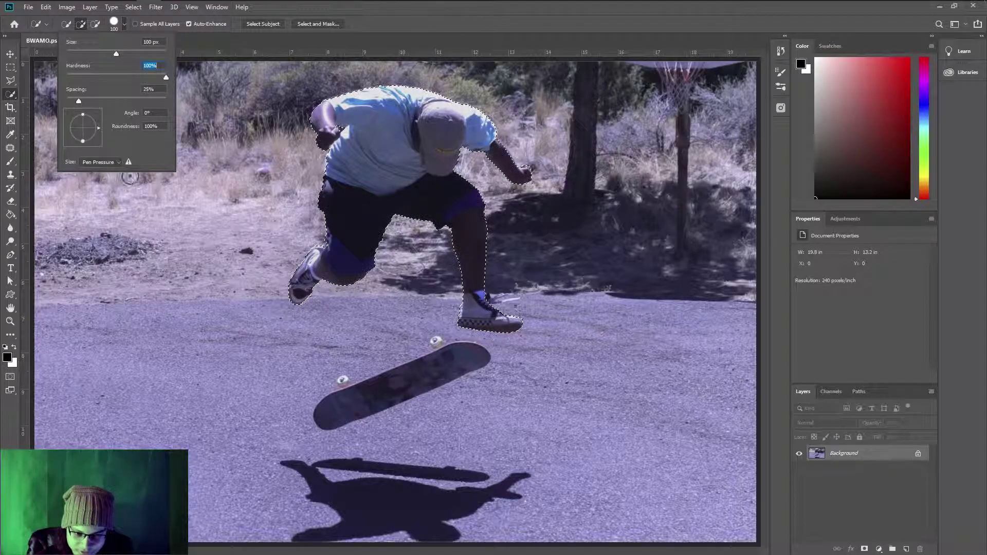
# Step: Paint hard-edged black test dabs on the shirt on Layer 1 and undo them
pyautogui.press('b')
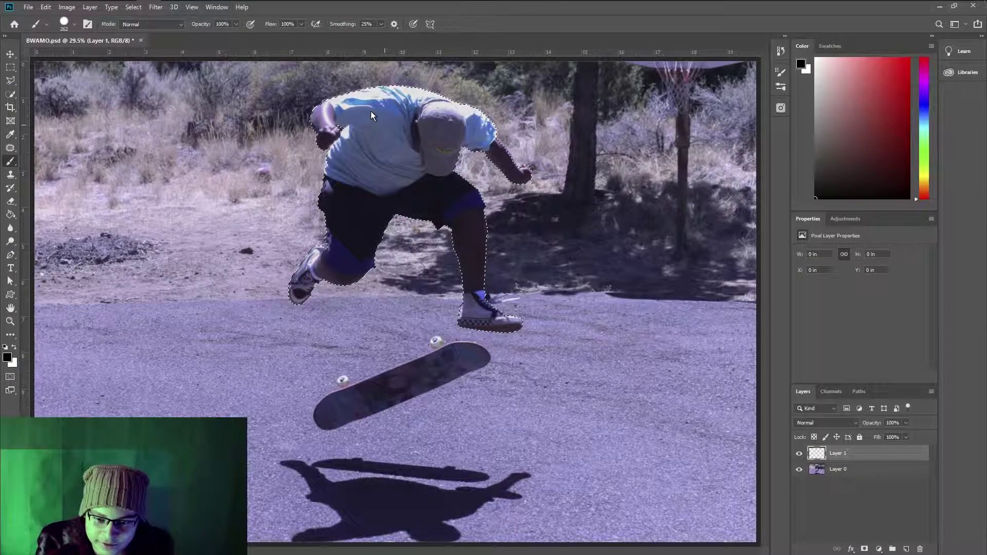
pyautogui.click(384, 124)
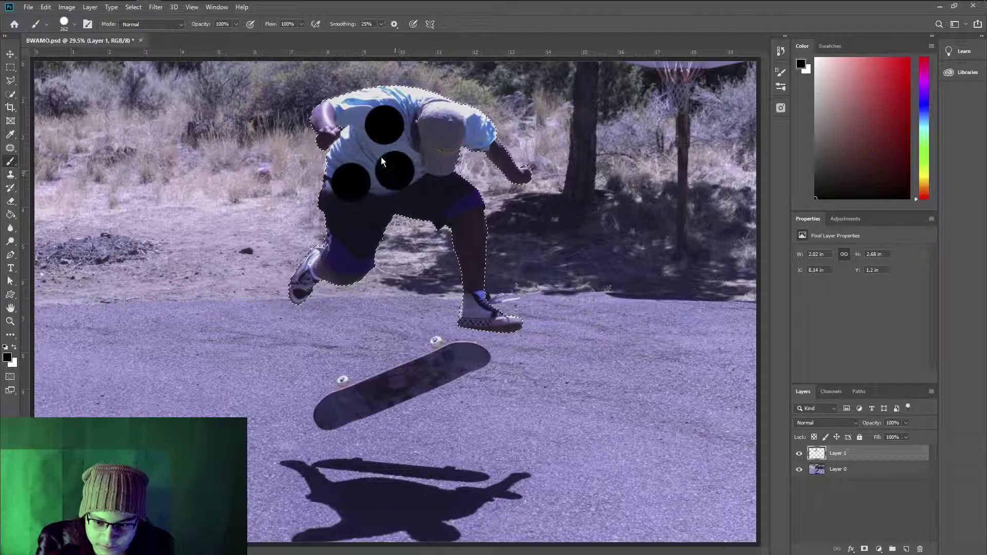
pyautogui.hotkey('ctrl', 'z')
pyautogui.hotkey('ctrl', 'z')
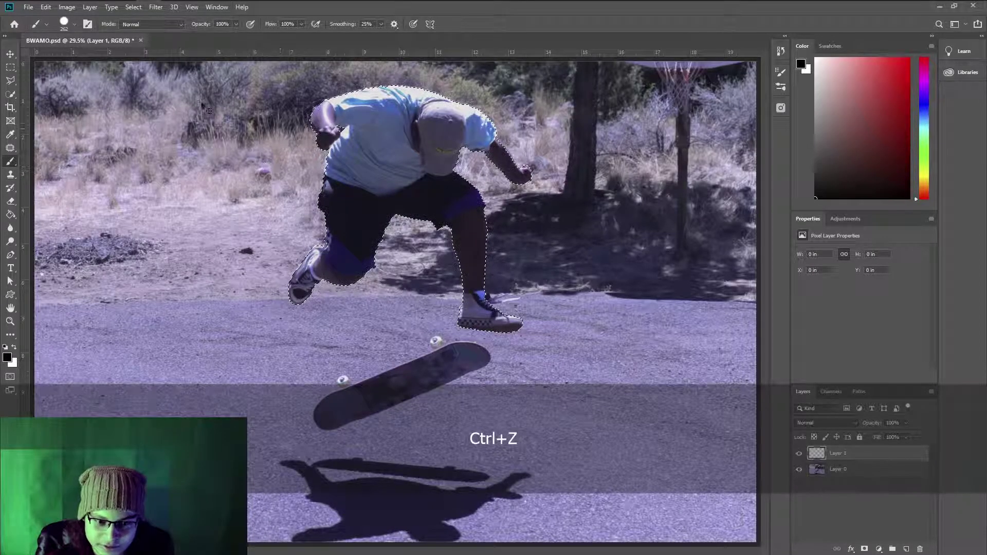
# Step: Set the brush hardness to 0%, paint soft black test dabs on the shirt, and undo them
pyautogui.click(64, 24)
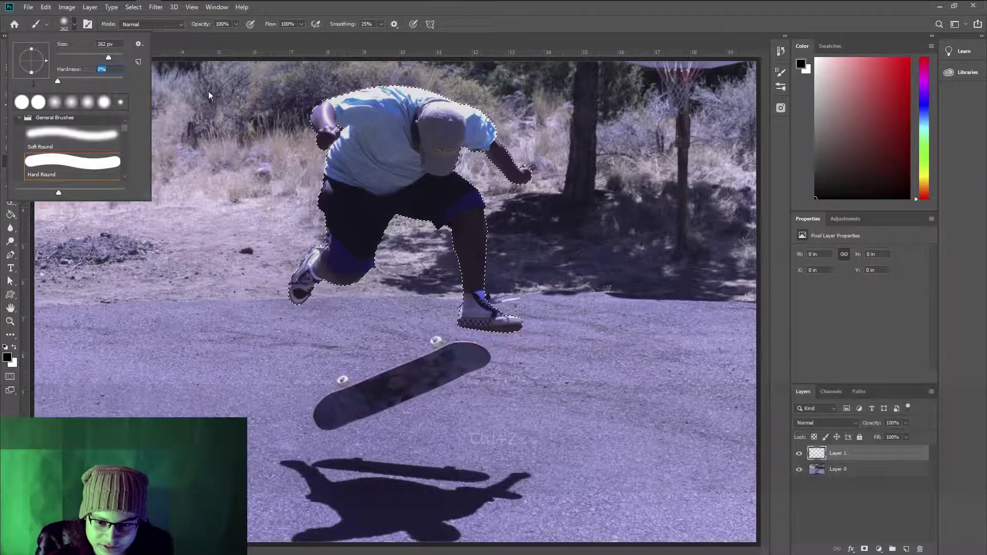
pyautogui.click(387, 151)
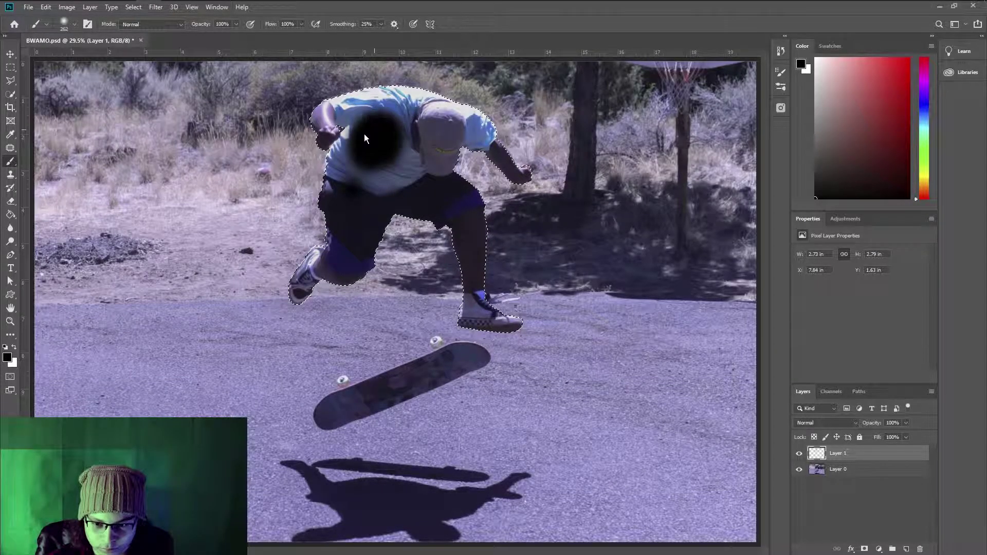
pyautogui.hotkey('ctrl', 'z')
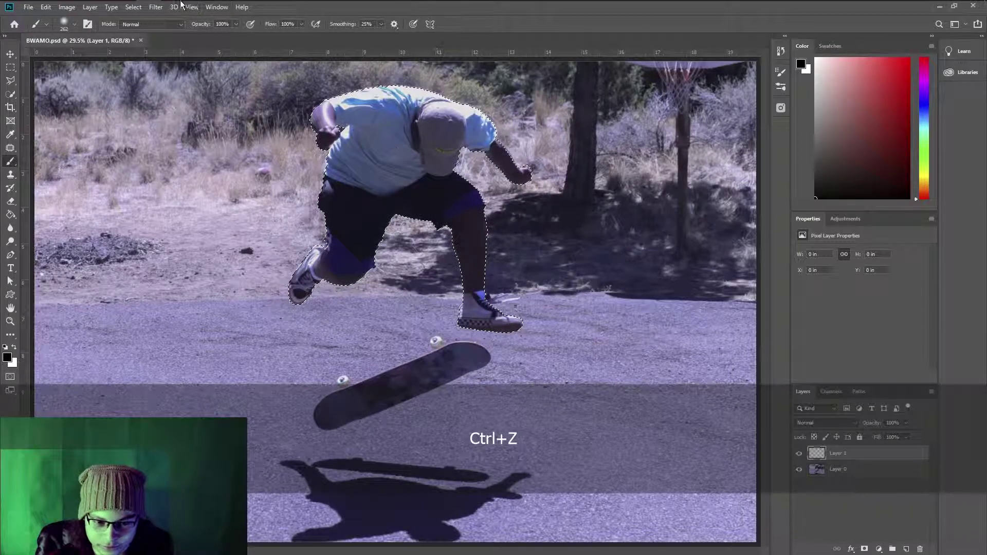
# Step: Examine the selection outline around the skater's upper body, cap and arms
pyautogui.press('w')
pyautogui.press('z')
pyautogui.click(405, 139)
pyautogui.moveTo(404, 138); pyautogui.dragTo(419, 127)
pyautogui.press('space')
pyautogui.moveTo(419, 127); pyautogui.dragTo(387, 203)
pyautogui.moveTo(455, 143); pyautogui.dragTo(407, 209)
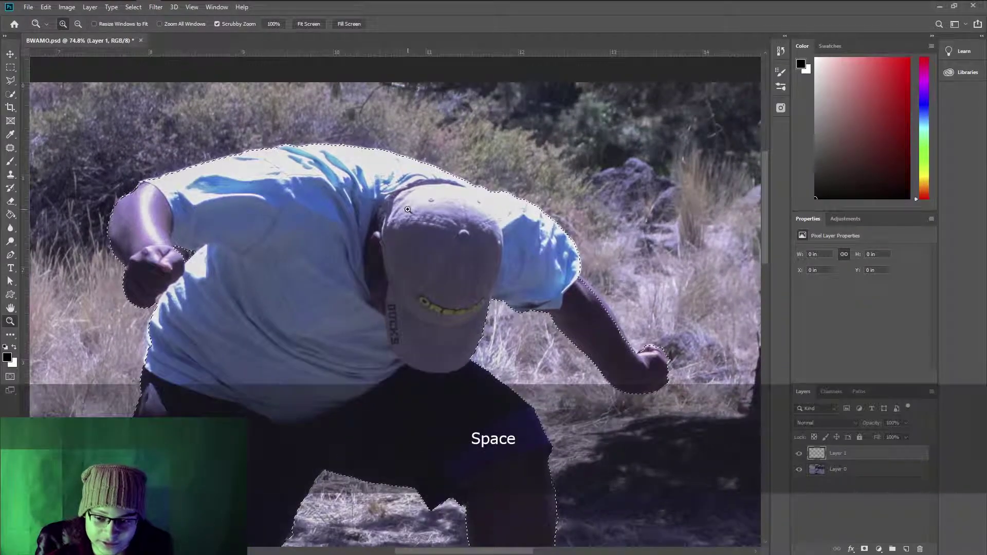
pyautogui.moveTo(438, 256); pyautogui.dragTo(526, 103)
pyautogui.press('z')
pyautogui.moveTo(485, 189); pyautogui.dragTo(439, 193)
pyautogui.press('space')
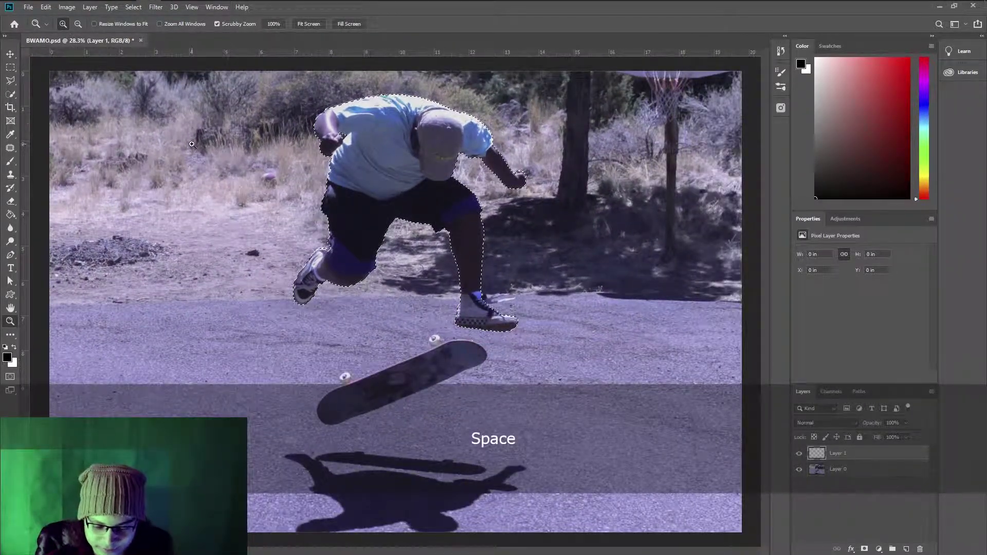
# Step: Open the skater selection in the Select and Mask workspace and activate its Quick Selection tool over the upper body
pyautogui.press('w')
pyautogui.press('alt')
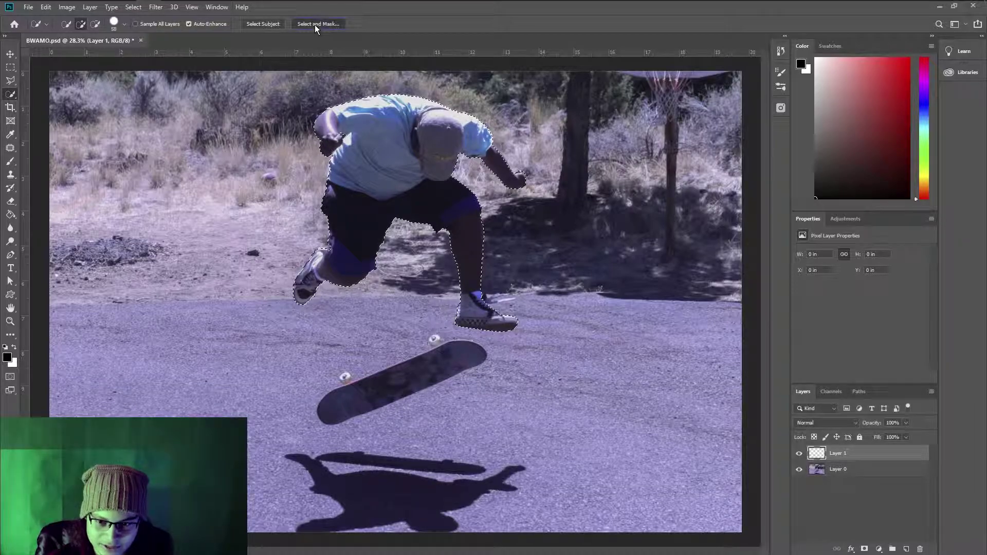
pyautogui.click(315, 25)
pyautogui.moveTo(441, 169); pyautogui.dragTo(514, 170)
pyautogui.press('space')
pyautogui.moveTo(516, 171); pyautogui.dragTo(420, 130)
pyautogui.press('space')
pyautogui.moveTo(416, 164); pyautogui.dragTo(428, 189)
pyautogui.press('space')
pyautogui.moveTo(426, 154); pyautogui.dragTo(417, 225)
pyautogui.press('space')
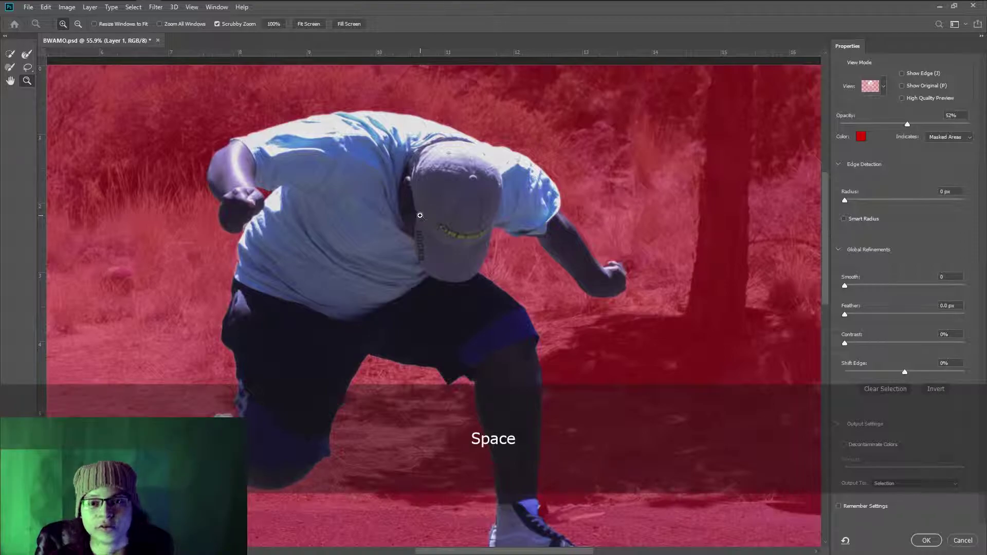
pyautogui.press('w')
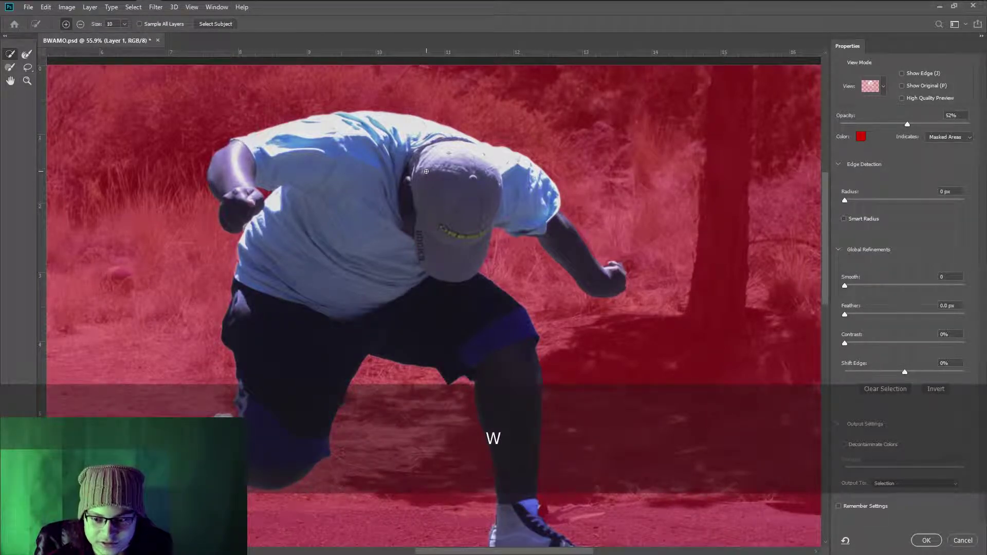
# Step: Try to add the upper edge of the outstretched forearm to the selection with Quick Selection, and undo the stroke
pyautogui.press('space')
pyautogui.hotkey('ctrl', 'shift', 'z')
pyautogui.press('z')
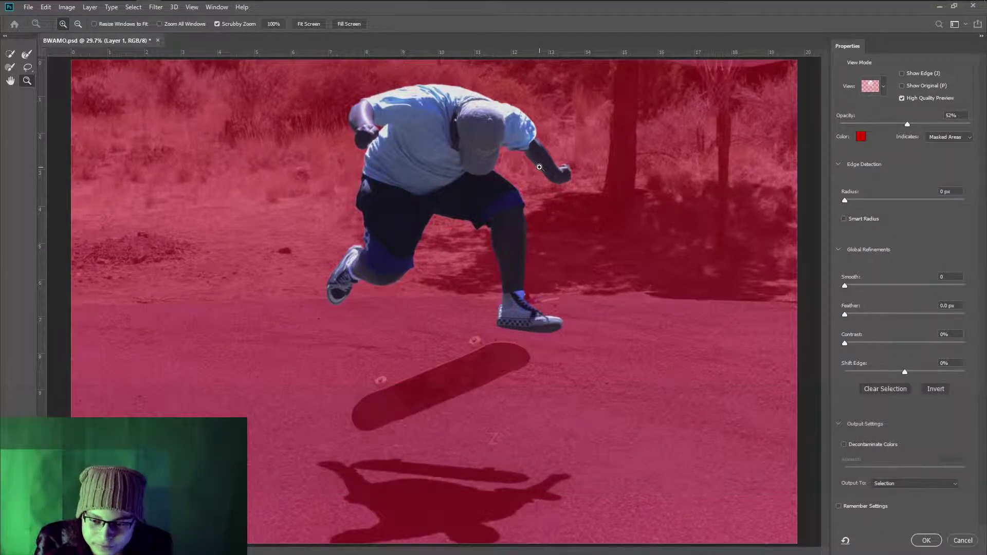
pyautogui.moveTo(539, 167); pyautogui.dragTo(549, 300)
pyautogui.press('space')
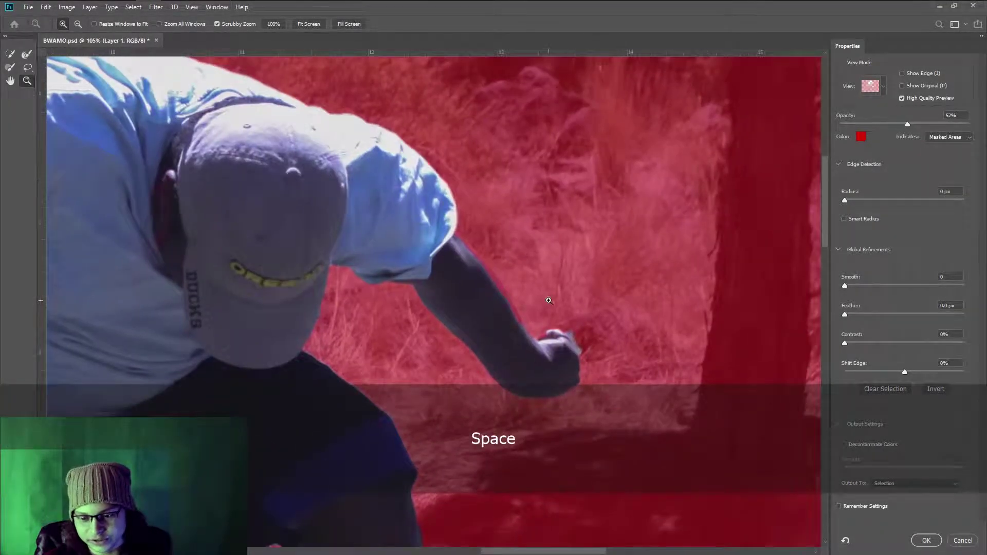
pyautogui.moveTo(547, 298)
pyautogui.mouseDown()
pyautogui.moveTo(546, 269)
pyautogui.moveTo(555, 266)
pyautogui.mouseUp()
pyautogui.press('w')
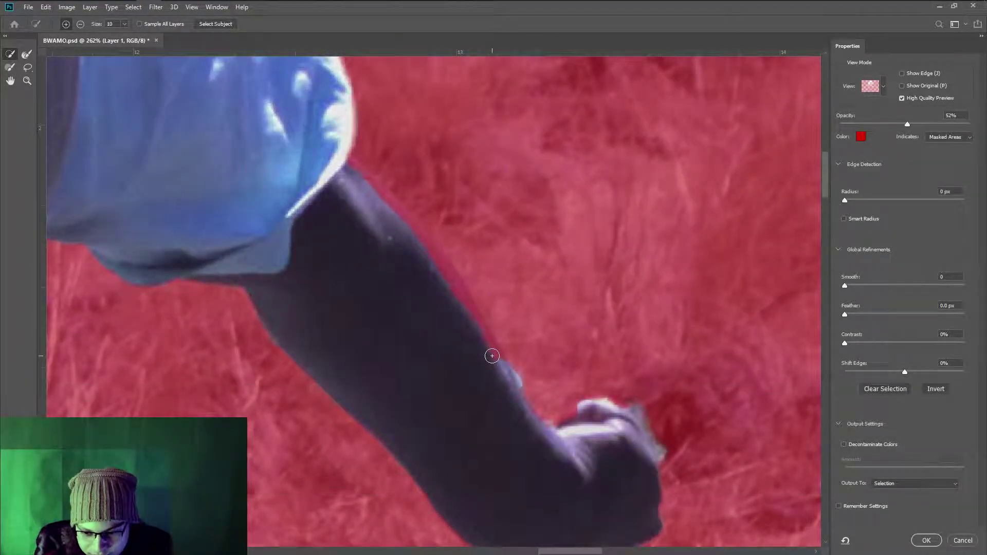
pyautogui.moveTo(490, 340)
pyautogui.mouseDown()
pyautogui.moveTo(427, 248)
pyautogui.moveTo(349, 163)
pyautogui.moveTo(454, 259)
pyautogui.moveTo(522, 384)
pyautogui.mouseUp()
pyautogui.hotkey('ctrl', 'z')
pyautogui.press('z')
pyautogui.rightClick(468, 242)
pyautogui.click(481, 249)
pyautogui.hotkey('ctrl', 'z')
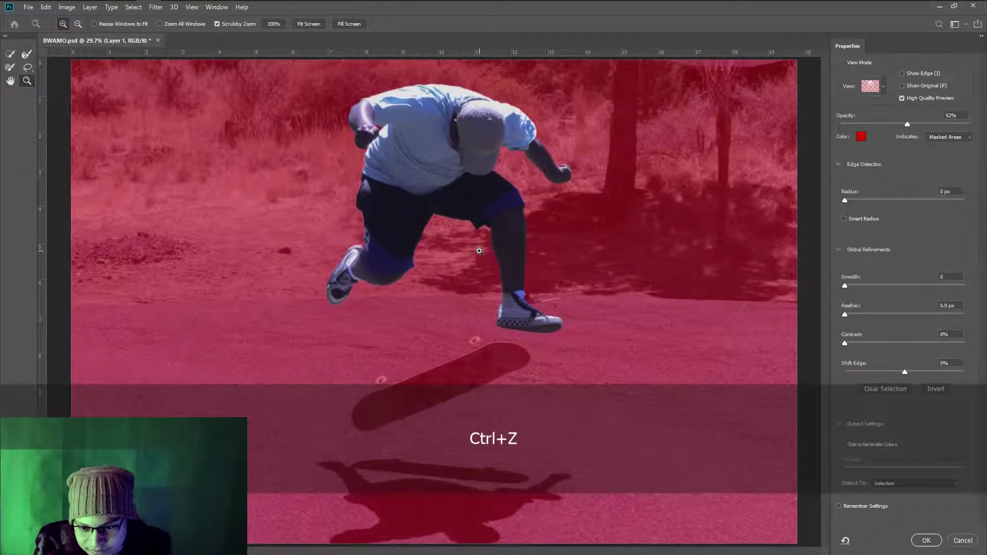
# Step: Refine the upper edge of the outstretched forearm with the Refine Edge Brush
pyautogui.moveTo(558, 130); pyautogui.dragTo(506, 205)
pyautogui.press('space')
pyautogui.moveTo(151, 75); pyautogui.dragTo(79, 95)
pyautogui.click(28, 56)
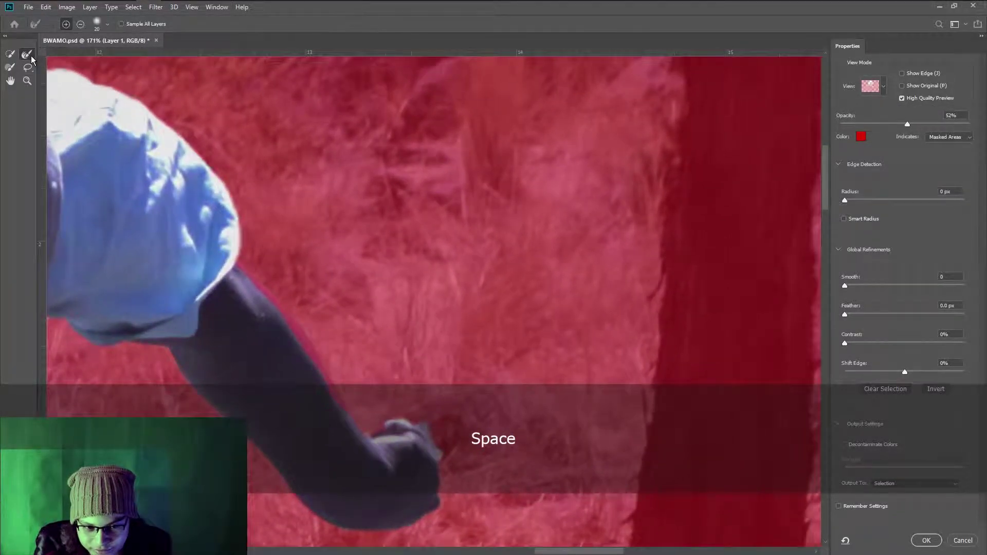
pyautogui.moveTo(344, 253); pyautogui.dragTo(430, 159)
pyautogui.moveTo(425, 307)
pyautogui.mouseDown()
pyautogui.moveTo(400, 258)
pyautogui.moveTo(336, 185)
pyautogui.mouseUp()
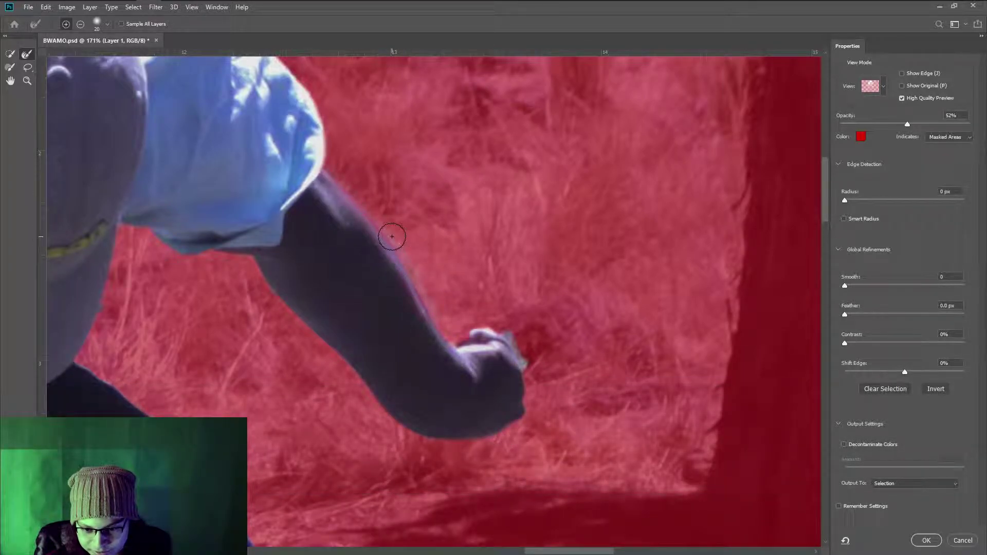
# Step: Refine the outer edge of the skater's bent arm with the Refine Edge Brush
pyautogui.press('space')
pyautogui.moveTo(221, 267); pyautogui.dragTo(606, 418)
pyautogui.moveTo(113, 221); pyautogui.dragTo(461, 363)
pyautogui.moveTo(534, 244); pyautogui.dragTo(520, 246)
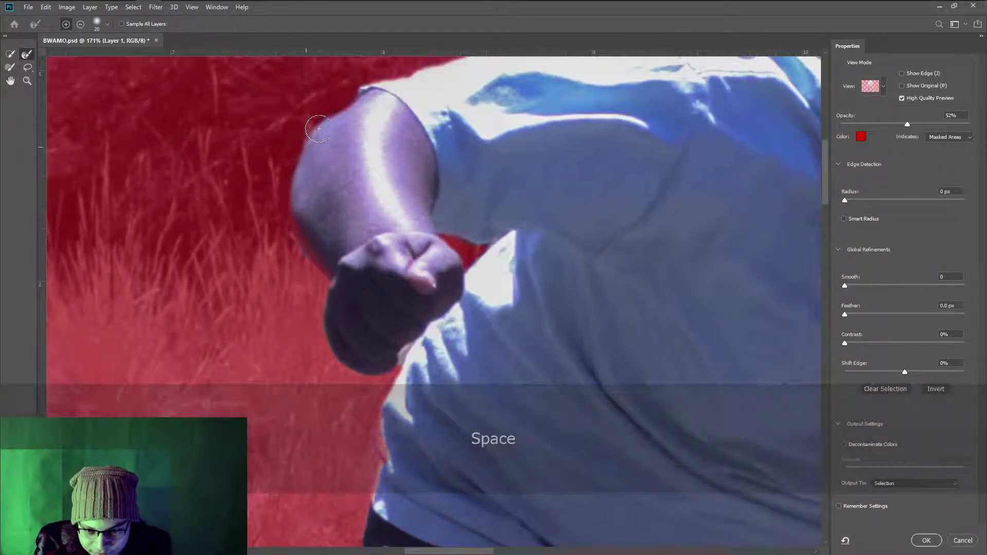
pyautogui.moveTo(442, 125); pyautogui.dragTo(378, 335)
# Step: Brush along the upper edge of the skater's rear shoe with the Refine Edge Brush
pyautogui.moveTo(587, 326); pyautogui.dragTo(174, 131)
pyautogui.moveTo(424, 201)
pyautogui.mouseDown()
pyautogui.moveTo(445, 154)
pyautogui.moveTo(441, 72)
pyautogui.mouseUp()
pyautogui.moveTo(349, 309); pyautogui.dragTo(407, 170)
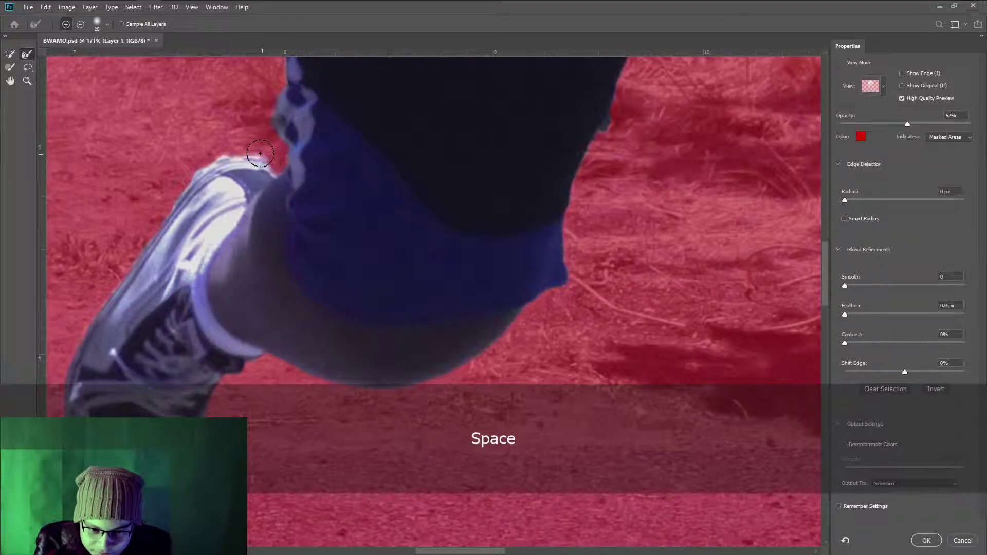
pyautogui.moveTo(224, 152)
pyautogui.mouseDown()
pyautogui.moveTo(178, 191)
pyautogui.moveTo(162, 249)
pyautogui.mouseUp()
pyautogui.press('z')
pyautogui.rightClick(395, 282)
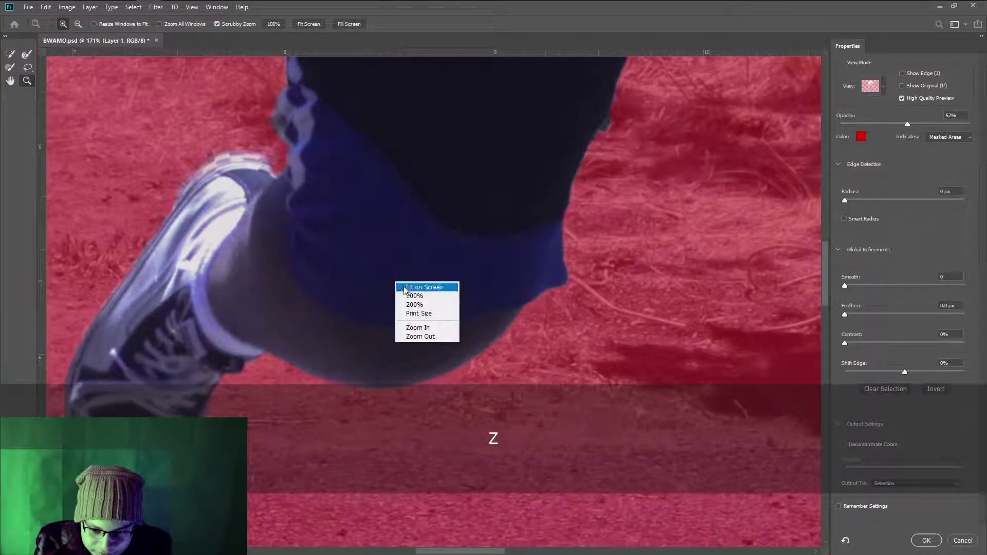
pyautogui.click(404, 286)
# Step: Enlarge the Refine Edge Brush to 45 px and paint over the loose laces flying off the front shoe
pyautogui.moveTo(532, 316); pyautogui.dragTo(628, 293)
pyautogui.rightClick(581, 308)
pyautogui.click(587, 313)
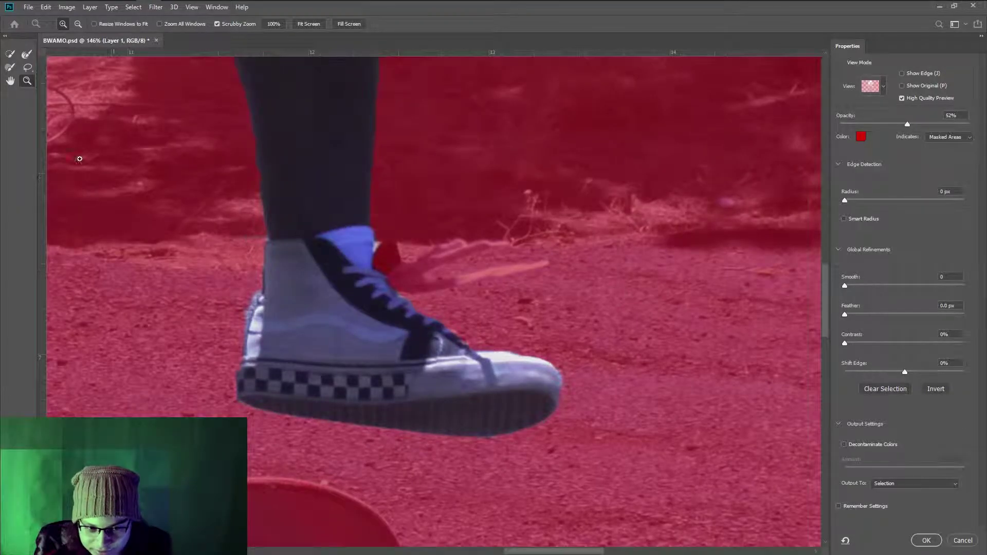
pyautogui.click(27, 54)
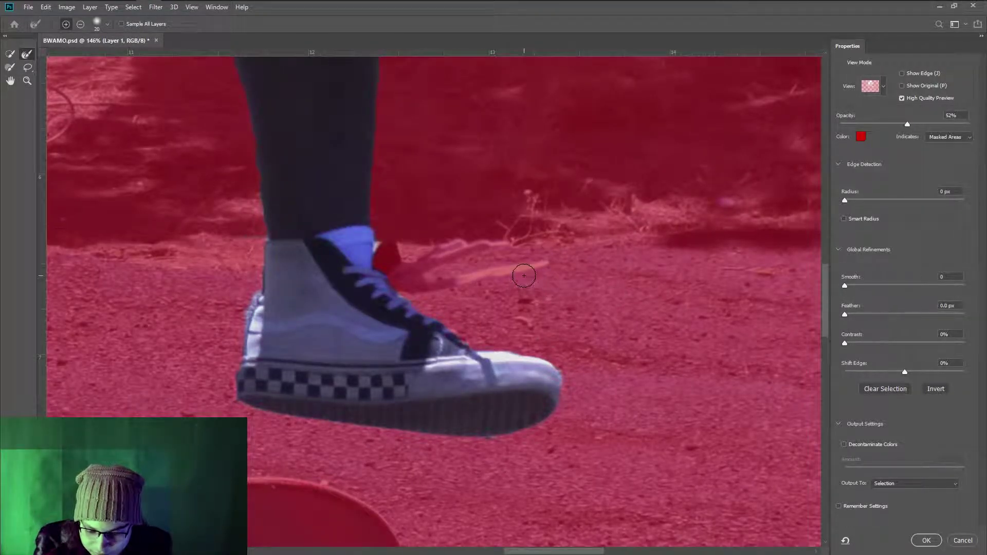
pyautogui.press(']')
pyautogui.press(']')
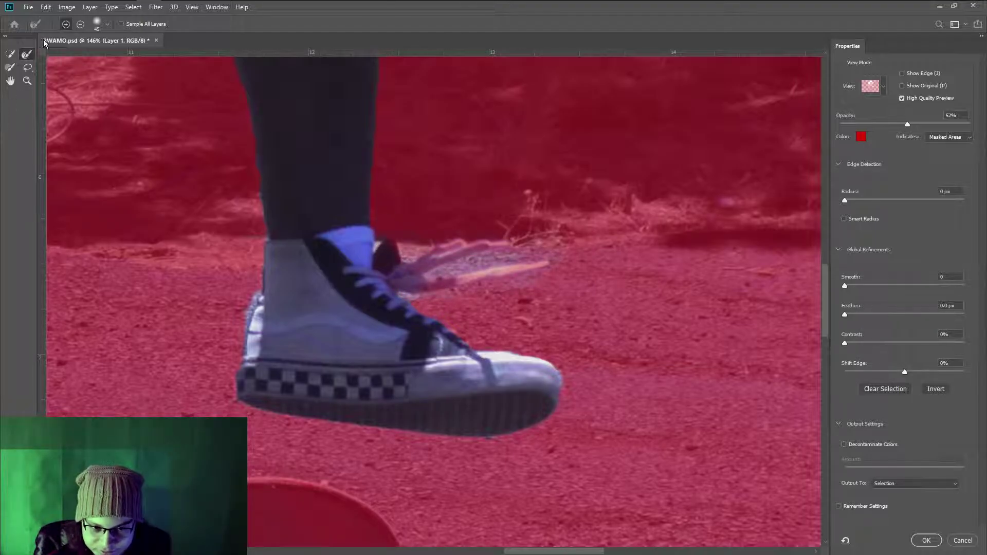
# Step: Set the Refine Edge Brush hardness to 32% and fit the whole photo in view
pyautogui.click(107, 24)
pyautogui.click(81, 78)
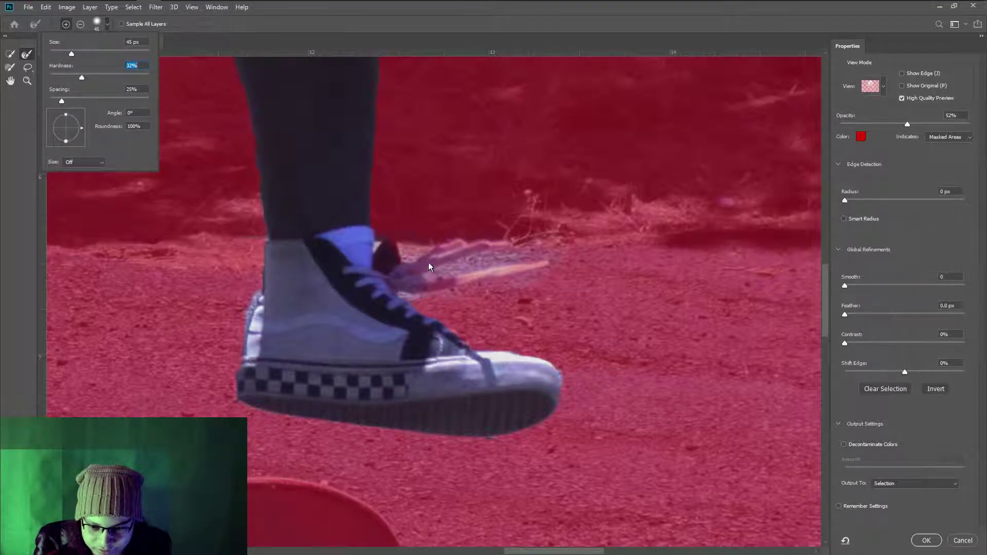
pyautogui.click(464, 251)
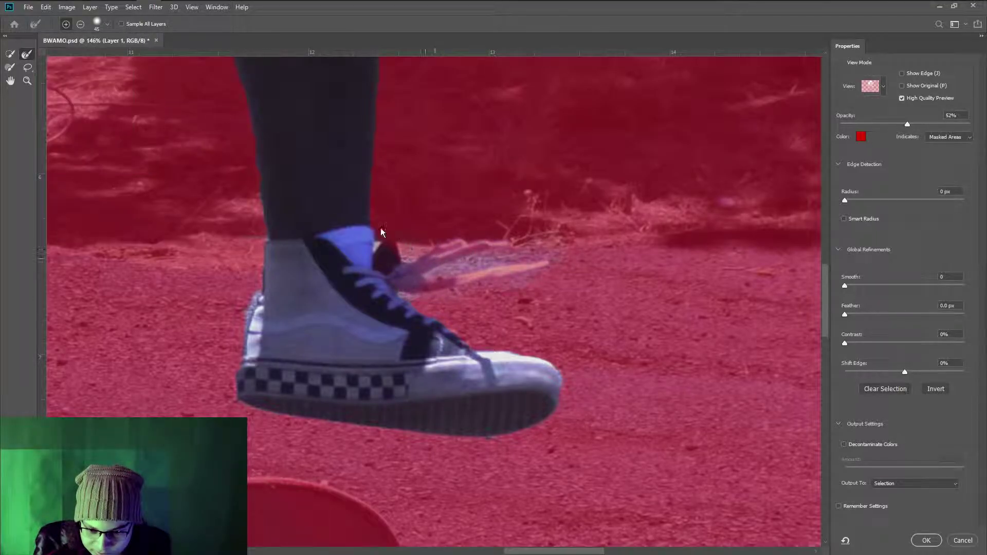
pyautogui.press('z')
pyautogui.rightClick(560, 282)
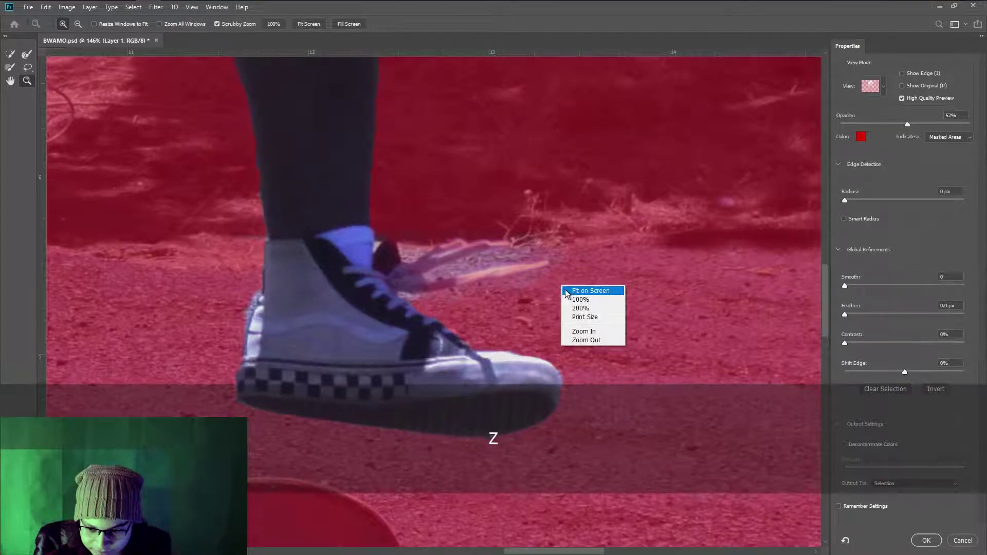
pyautogui.click(566, 292)
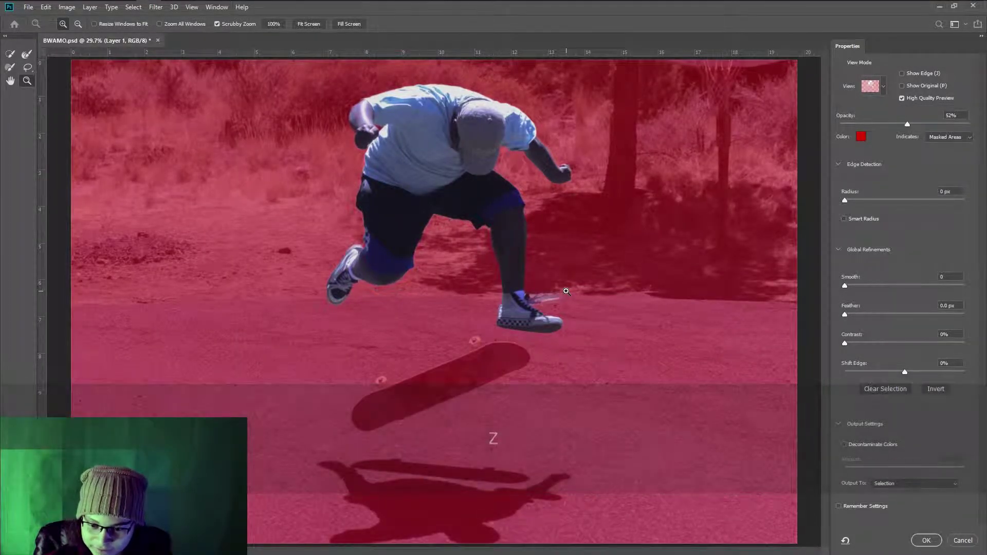
# Step: Output the refined selection from Layer 1 as a New Layer with Layer Mask, and undo that output
pyautogui.click(889, 486)
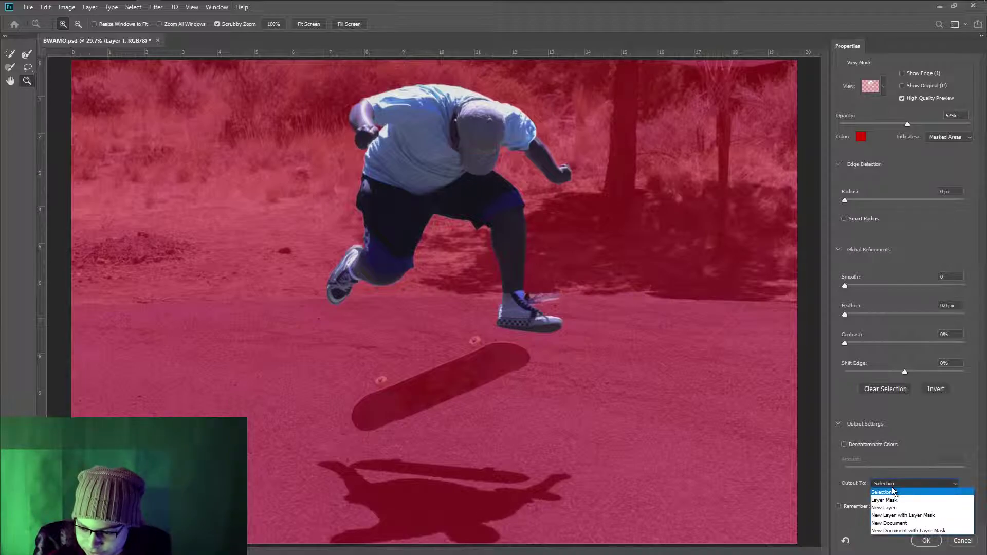
pyautogui.click(900, 521)
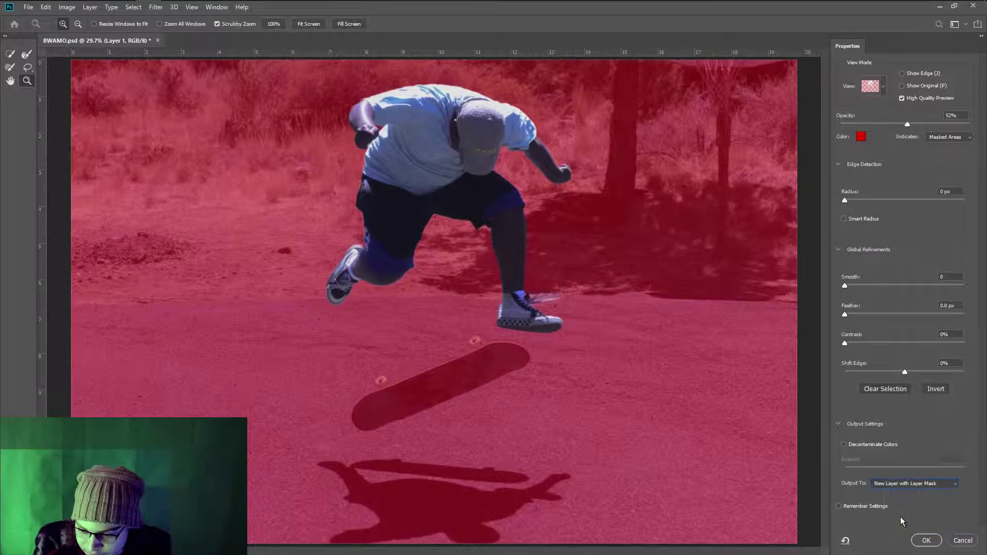
pyautogui.click(933, 544)
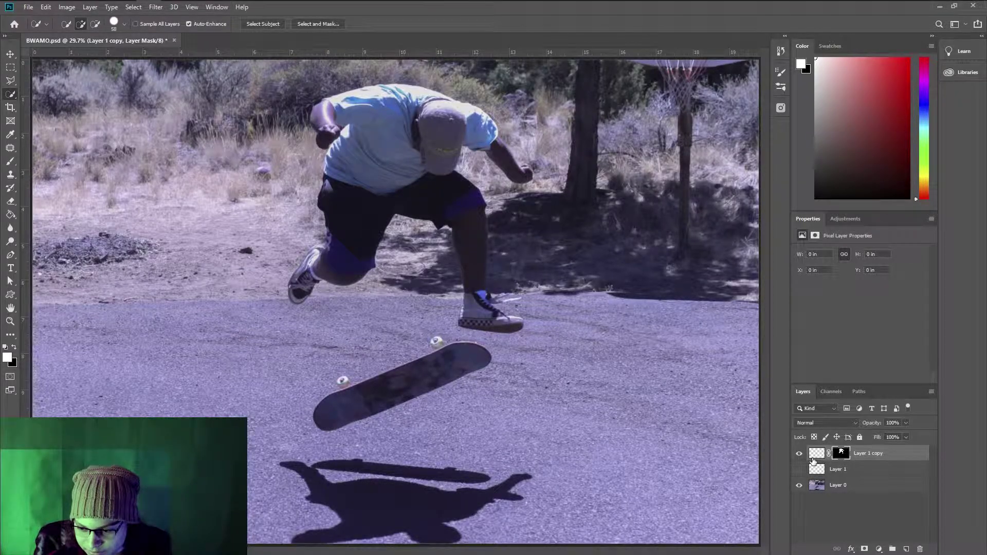
pyautogui.hotkey('ctrl', 'z')
# Step: Delete Layer 1, reopen the skater selection in Select and Mask on Layer 0, and output it as a New Layer with Layer Mask
pyautogui.moveTo(814, 458); pyautogui.dragTo(920, 548)
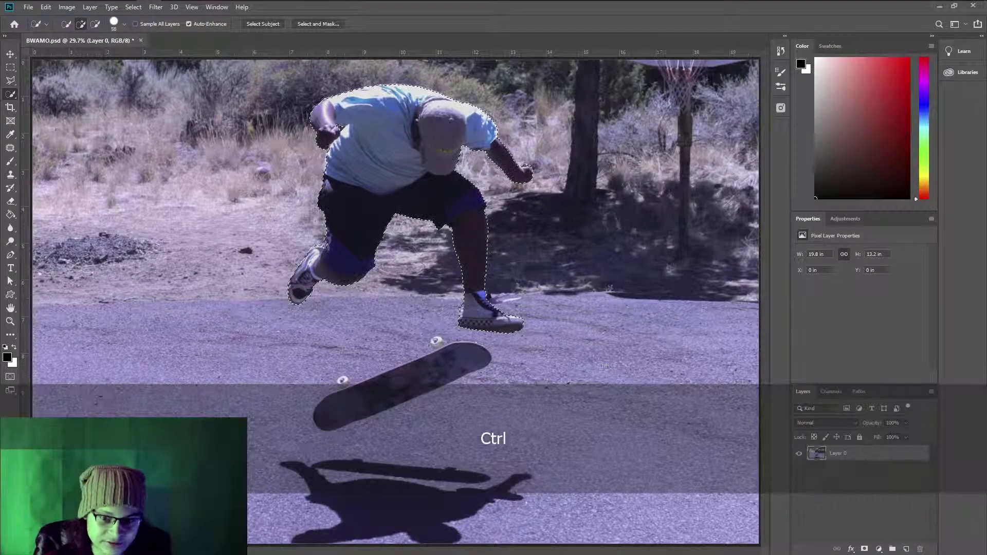
pyautogui.click(318, 23)
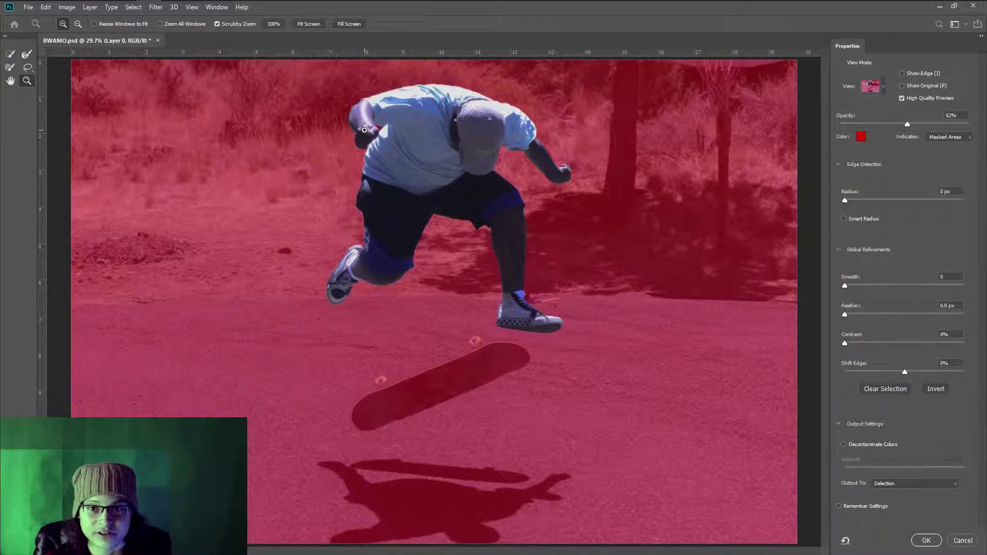
pyautogui.press('v')
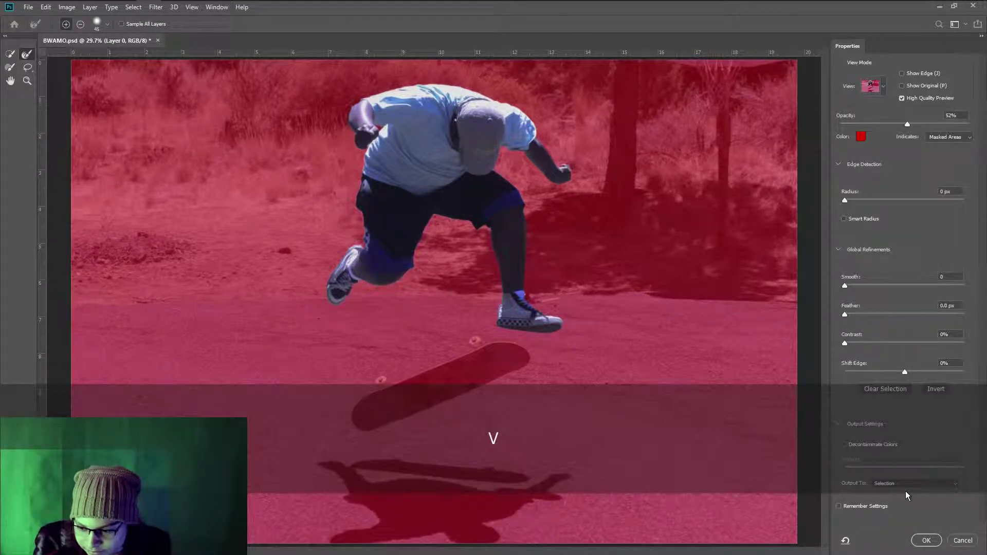
pyautogui.click(905, 486)
pyautogui.click(920, 520)
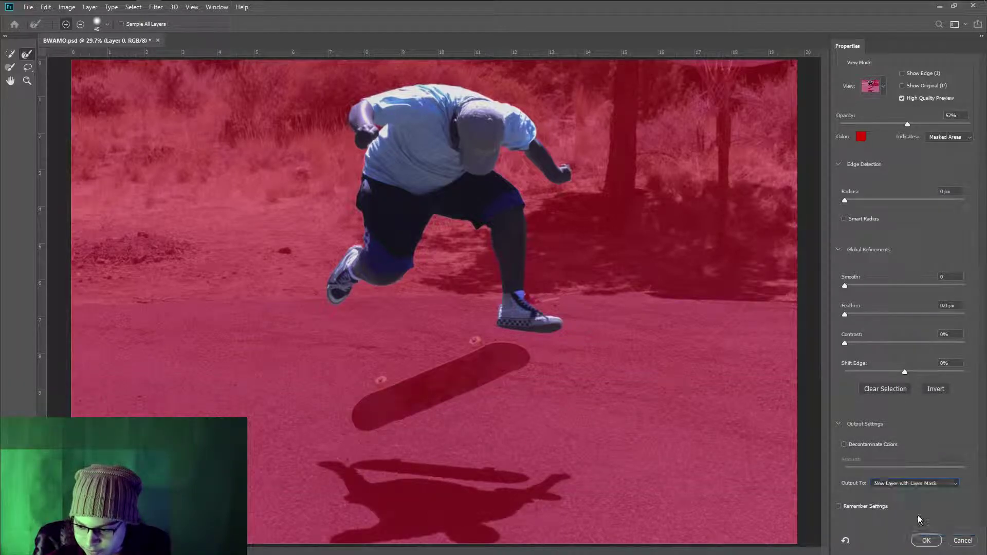
pyautogui.click(921, 541)
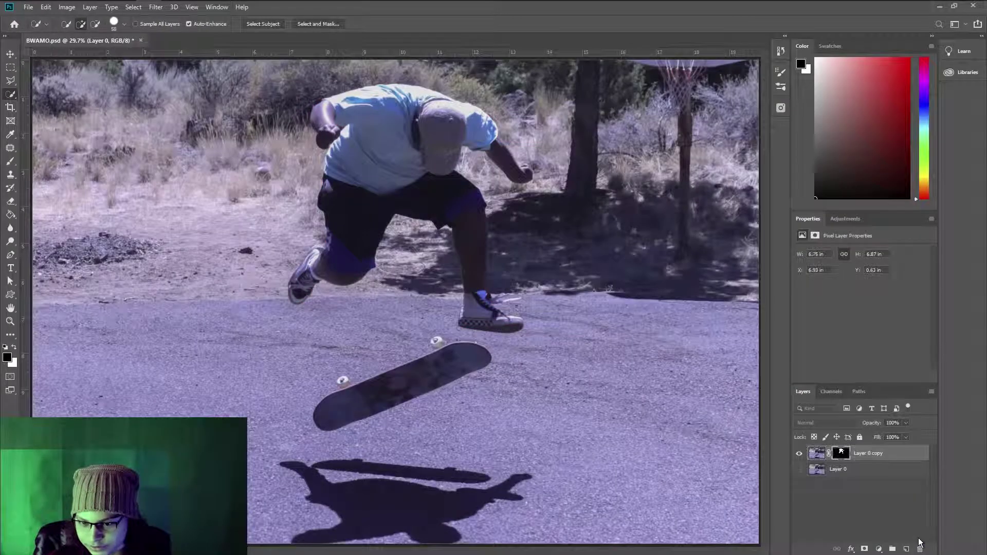
# Step: Examine the edges of the masked skater cutout against the transparent background
pyautogui.press('z')
pyautogui.press('space')
pyautogui.moveTo(402, 270); pyautogui.dragTo(436, 342)
pyautogui.moveTo(627, 259); pyautogui.dragTo(441, 286)
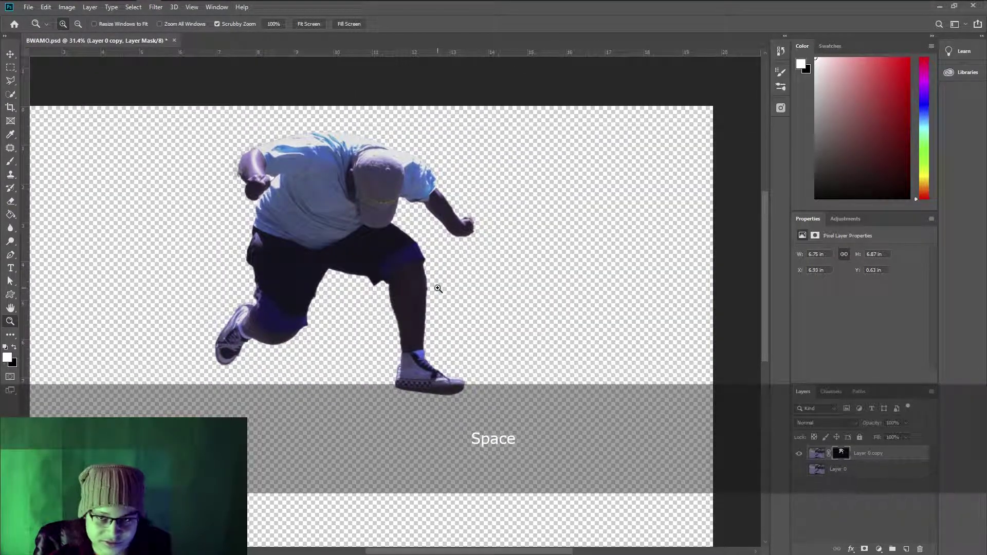
pyautogui.moveTo(447, 355); pyautogui.dragTo(694, 308)
pyautogui.press('space')
pyautogui.moveTo(630, 333); pyautogui.dragTo(355, 416)
pyautogui.moveTo(401, 226); pyautogui.dragTo(575, 504)
pyautogui.moveTo(502, 331); pyautogui.dragTo(478, 254)
pyautogui.rightClick(485, 326)
pyautogui.click(501, 332)
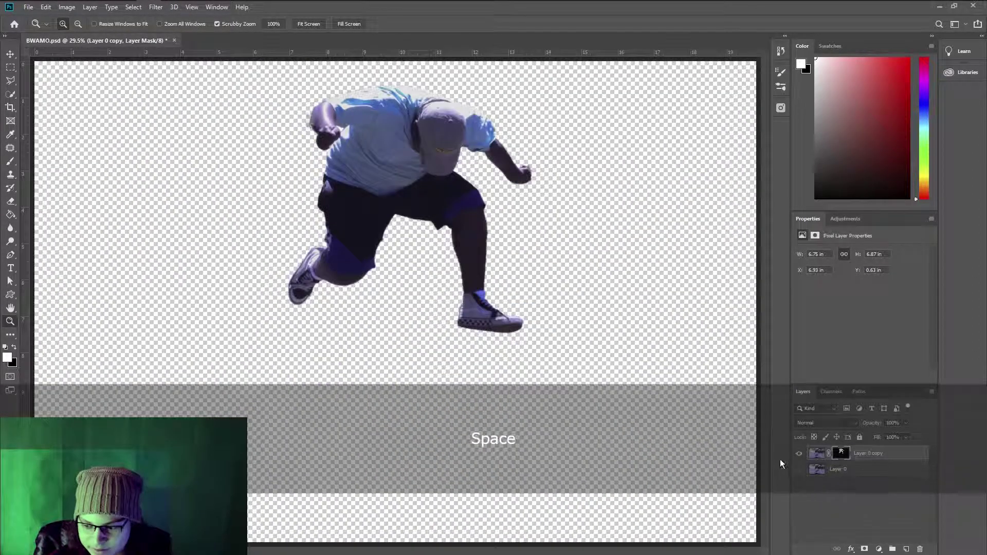
# Step: Show Layer 0 and move the masked skater copy first to the right and finally to the left of the original skater
pyautogui.click(799, 472)
pyautogui.press('v')
pyautogui.moveTo(403, 186); pyautogui.dragTo(647, 205)
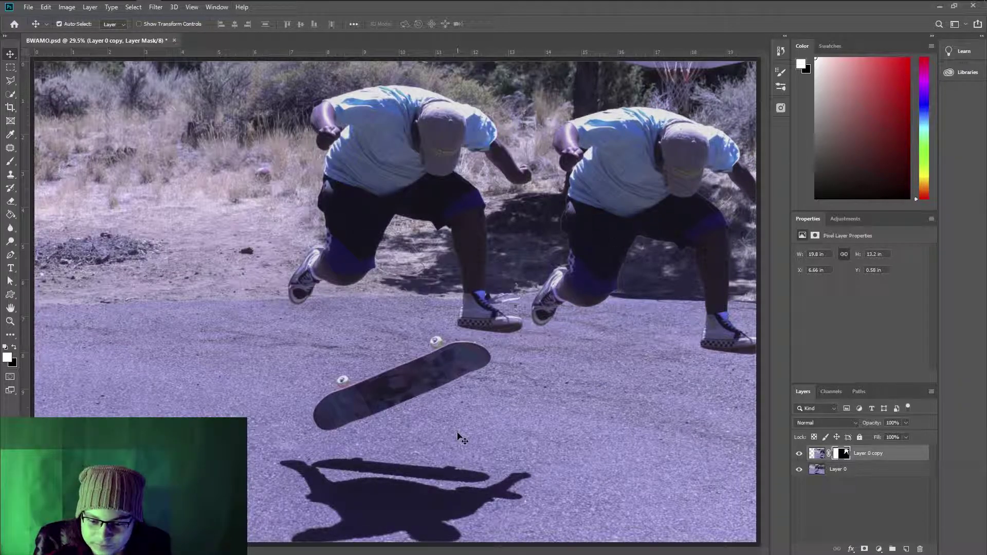
pyautogui.moveTo(642, 149); pyautogui.dragTo(164, 164)
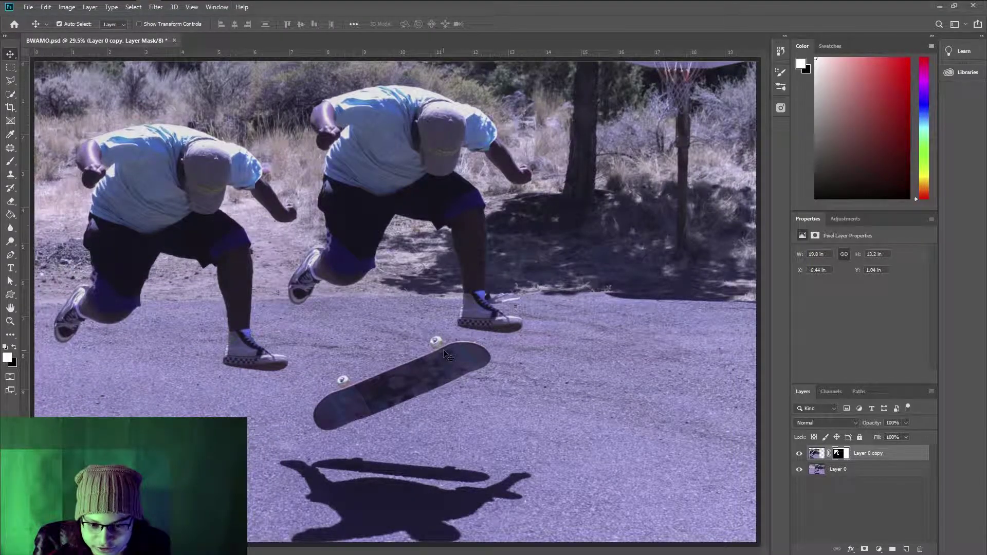
pyautogui.press('z')
pyautogui.moveTo(259, 286); pyautogui.dragTo(275, 260)
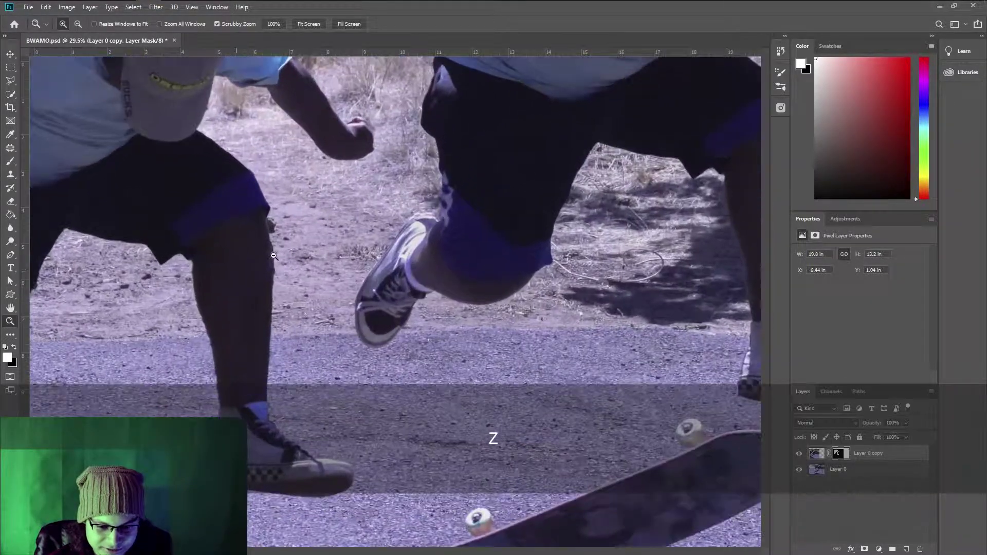
pyautogui.rightClick(381, 277)
pyautogui.click(406, 279)
# Step: Move the masked skater copy to the right of the original skater and inspect its cutout edge around the shorts and rear shoe
pyautogui.press('v')
pyautogui.moveTo(183, 238); pyautogui.dragTo(663, 232)
pyautogui.press('z')
pyautogui.moveTo(571, 252)
pyautogui.mouseDown()
pyautogui.moveTo(606, 236)
pyautogui.moveTo(668, 232)
pyautogui.mouseUp()
pyautogui.press('w')
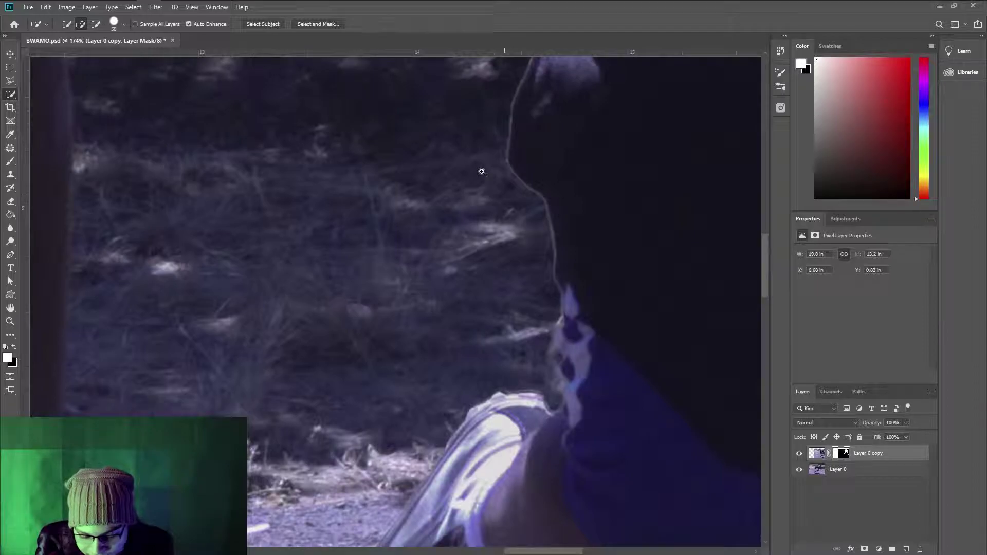
pyautogui.press('v')
pyautogui.press('z')
pyautogui.rightClick(535, 264)
pyautogui.click(554, 269)
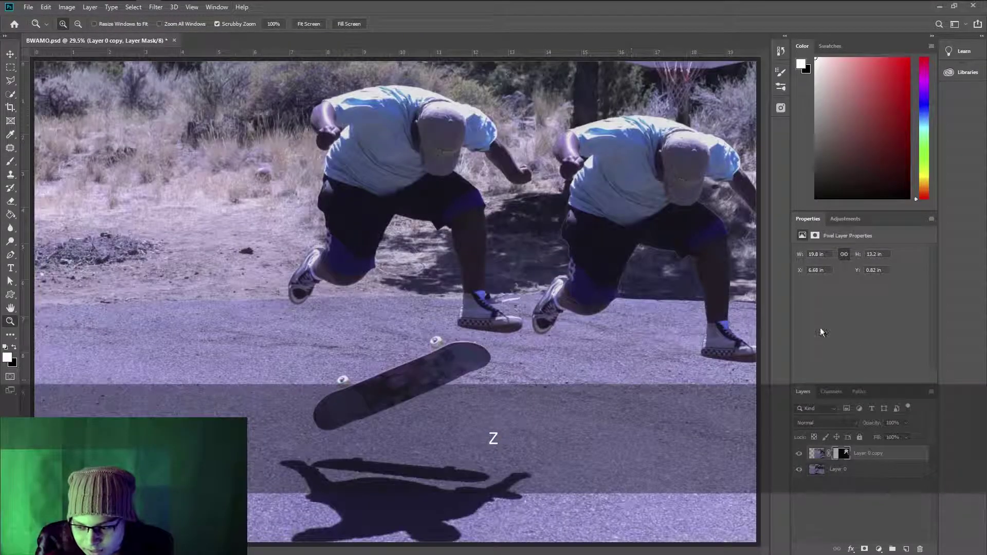
# Step: Align the image of Layer 0 copy to the vertical and horizontal centers of the whole canvas, and clear the selection
pyautogui.click(821, 453)
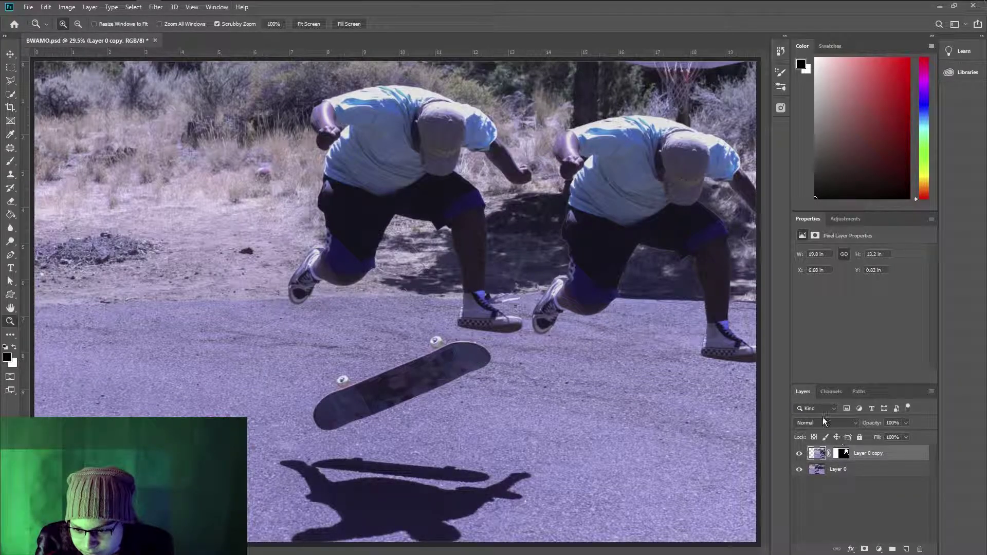
pyautogui.press('ctrl')
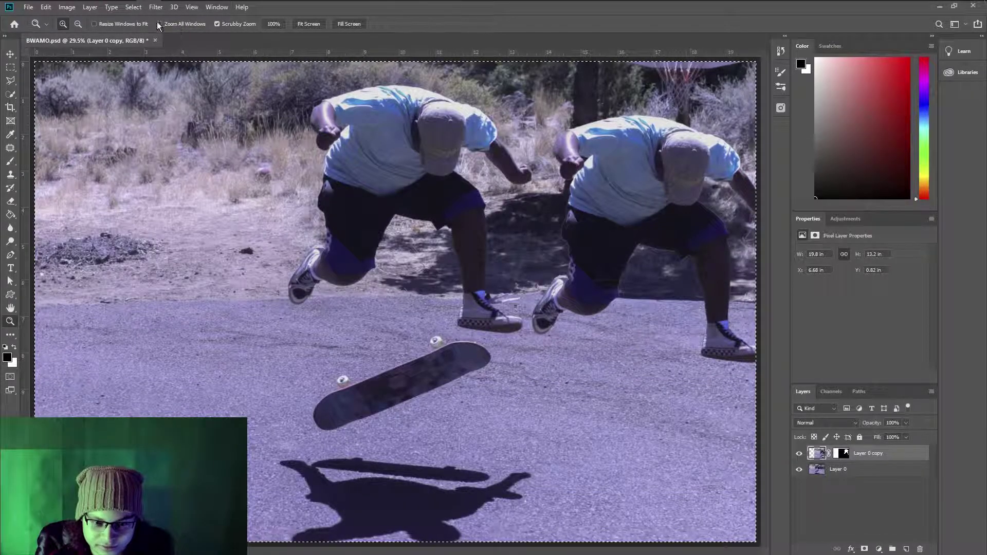
pyautogui.press('w')
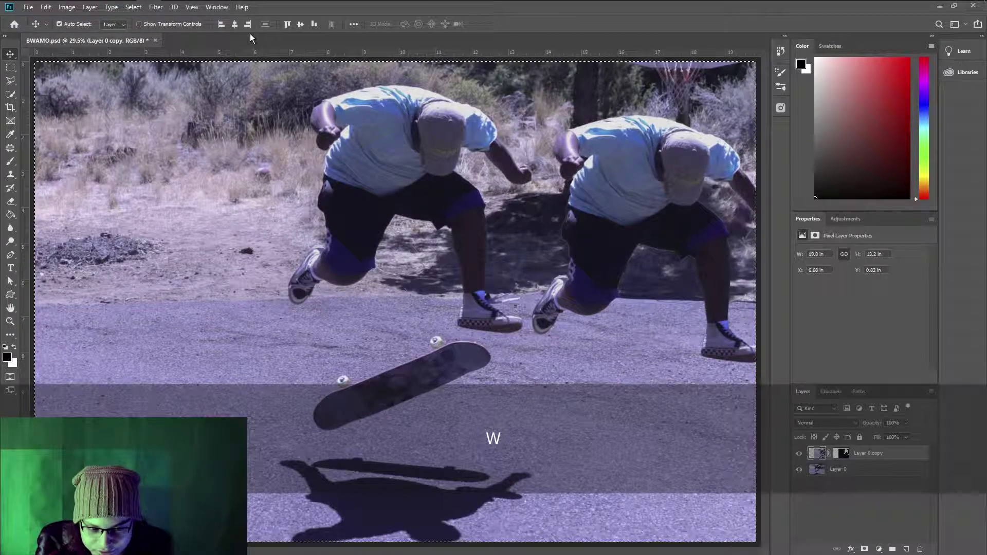
pyautogui.press('v')
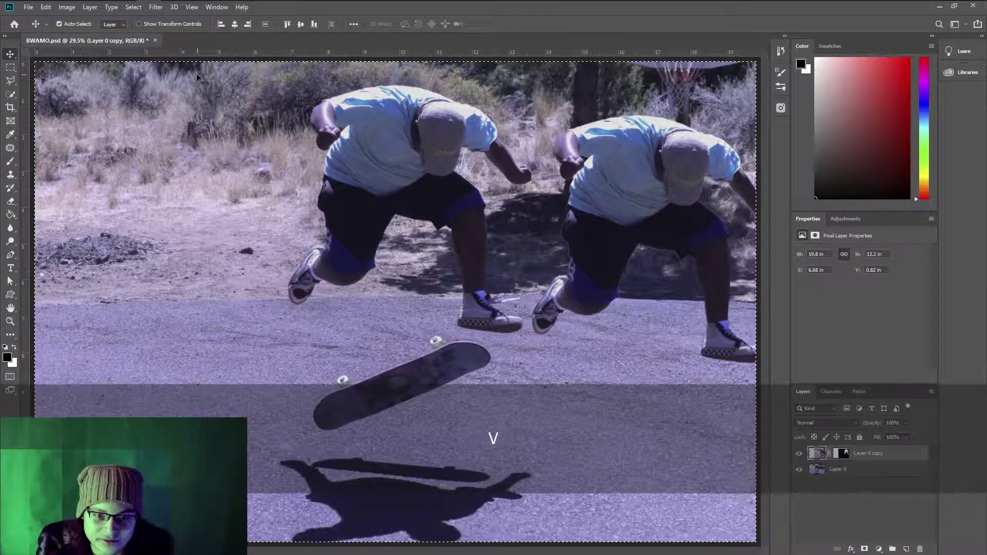
pyautogui.click(234, 24)
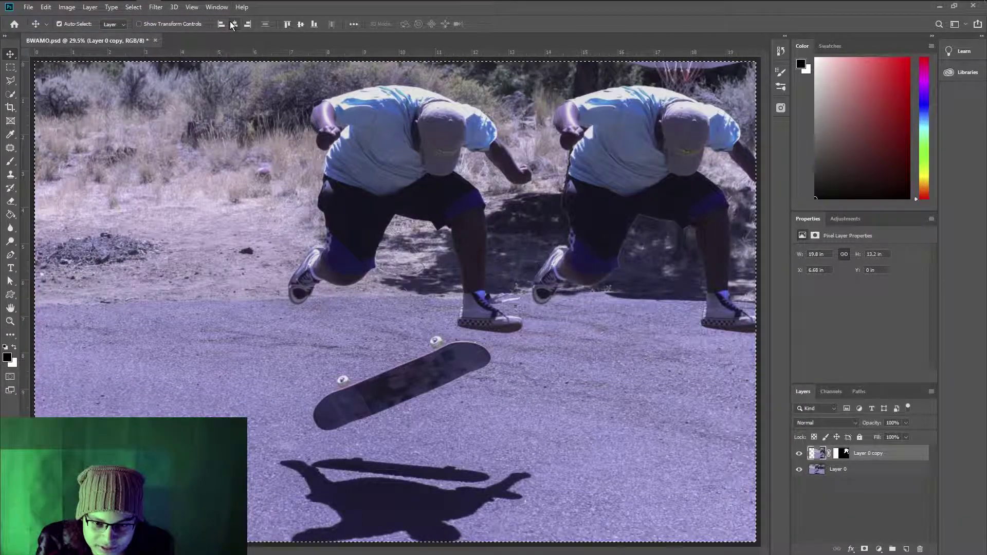
pyautogui.click(232, 25)
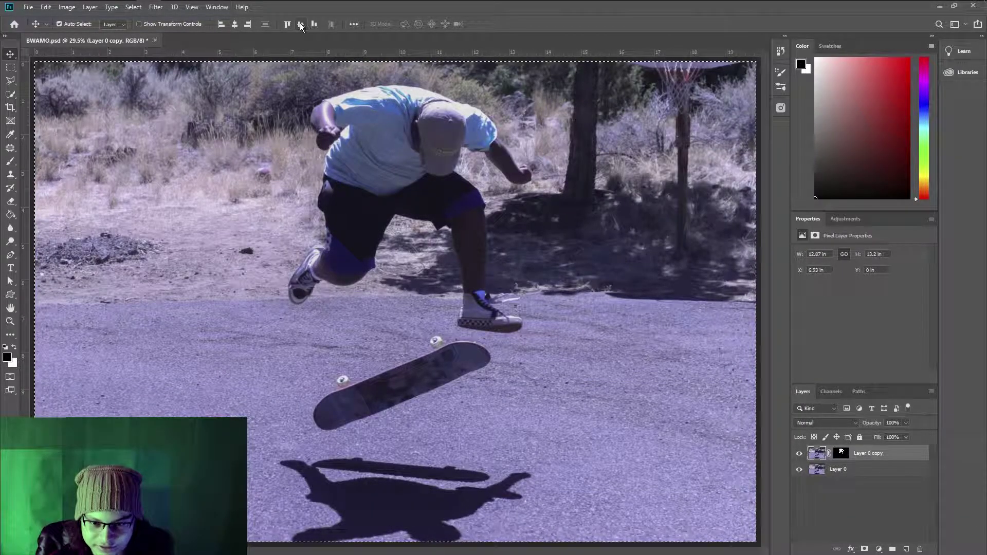
pyautogui.hotkey('ctrl', 'd')
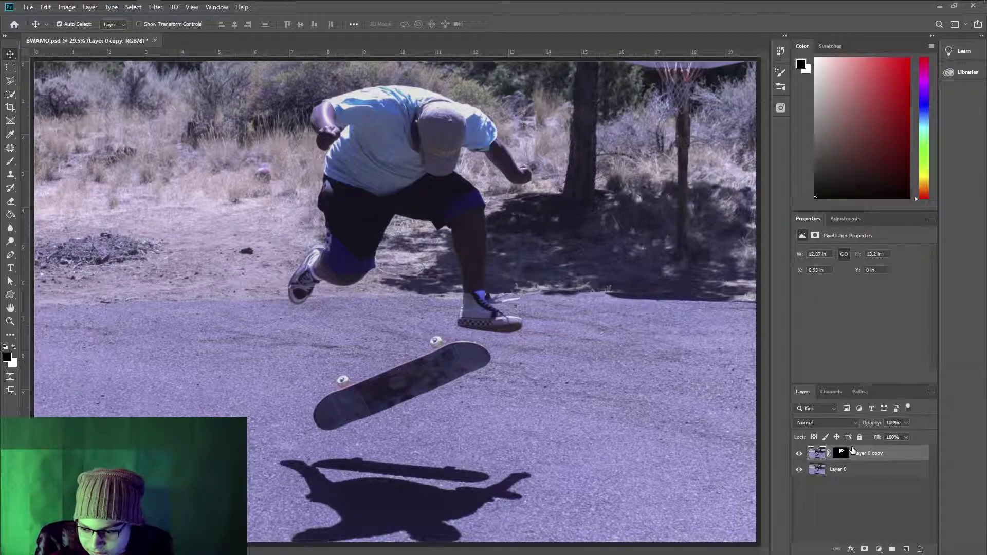
# Step: Load the layer mask of Layer 0 copy as a selection and contract it by 5 pixels
pyautogui.press('ctrl')
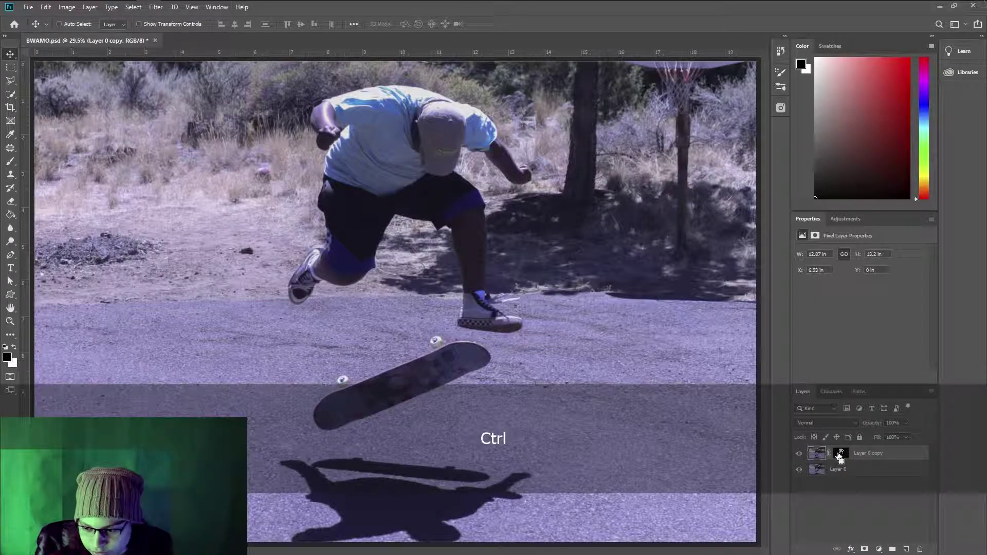
pyautogui.keyDown('ctrl'); pyautogui.click(840, 457); pyautogui.keyUp('ctrl')
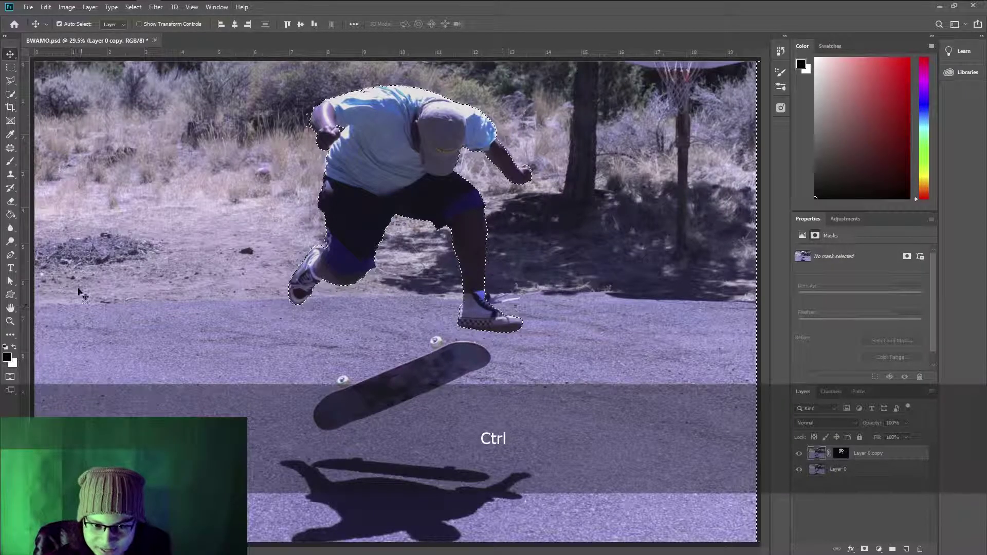
pyautogui.click(133, 7)
pyautogui.moveTo(166, 153)
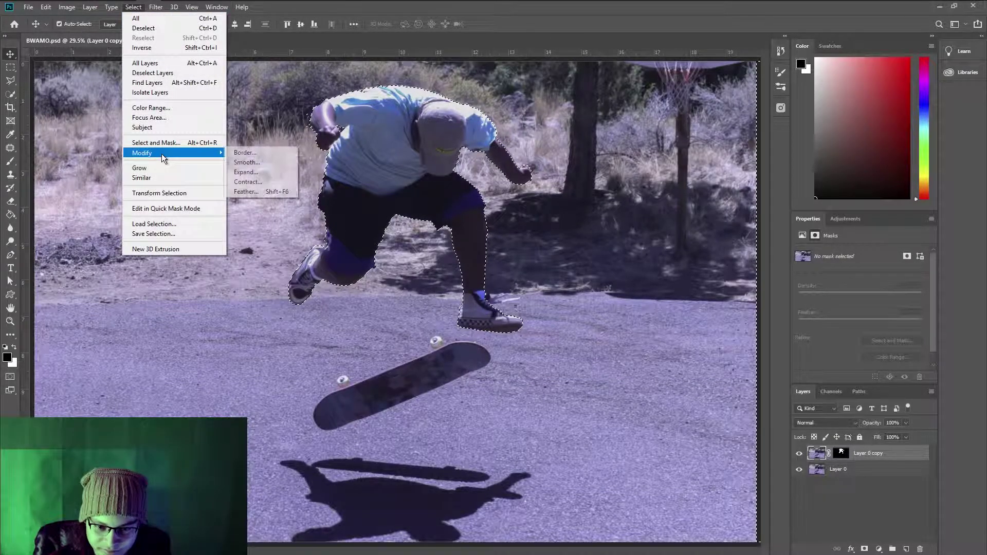
pyautogui.click(250, 183)
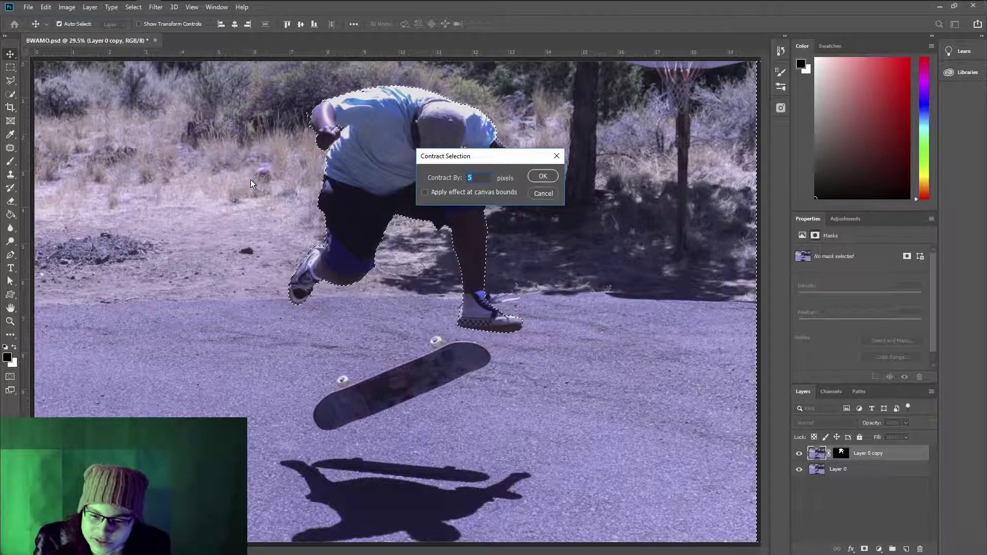
pyautogui.click(543, 177)
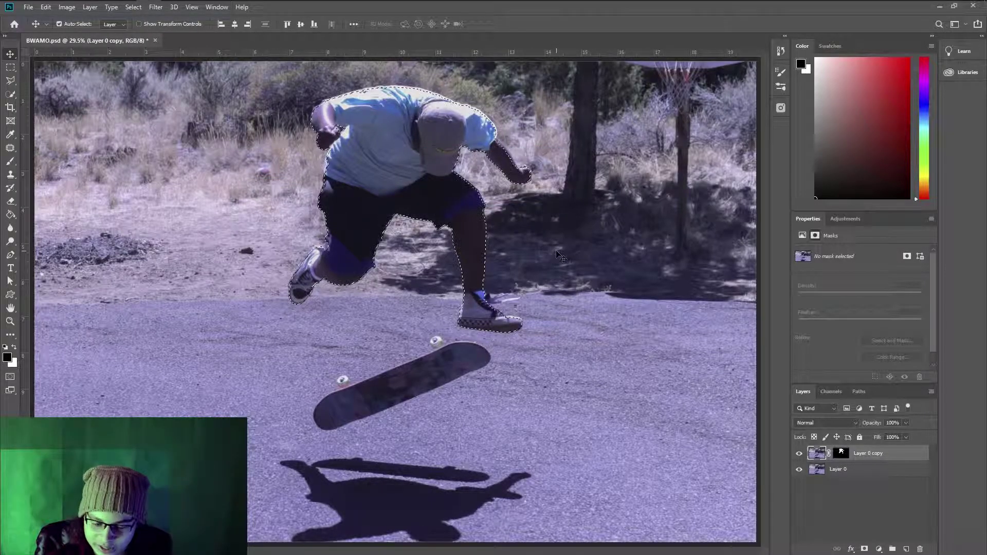
# Step: Invert the selection to delete the surrounding pixels from Layer 0 copy, deselect, and move the skater cutout left of the original skater
pyautogui.press('ctrl')
pyautogui.press('shift')
pyautogui.hotkey('ctrl', 'shift', 'i')
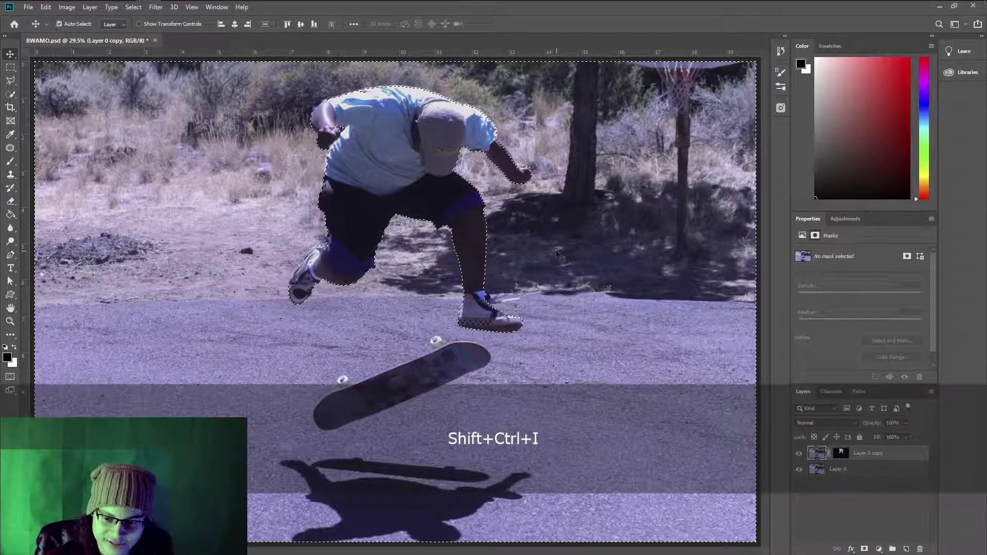
pyautogui.press('BackSpace')
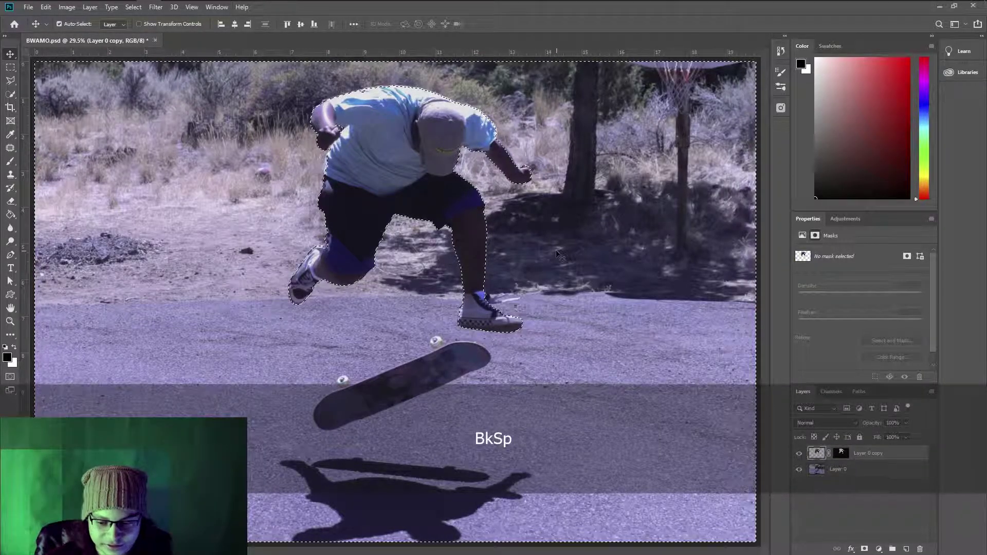
pyautogui.hotkey('ctrl', 'd')
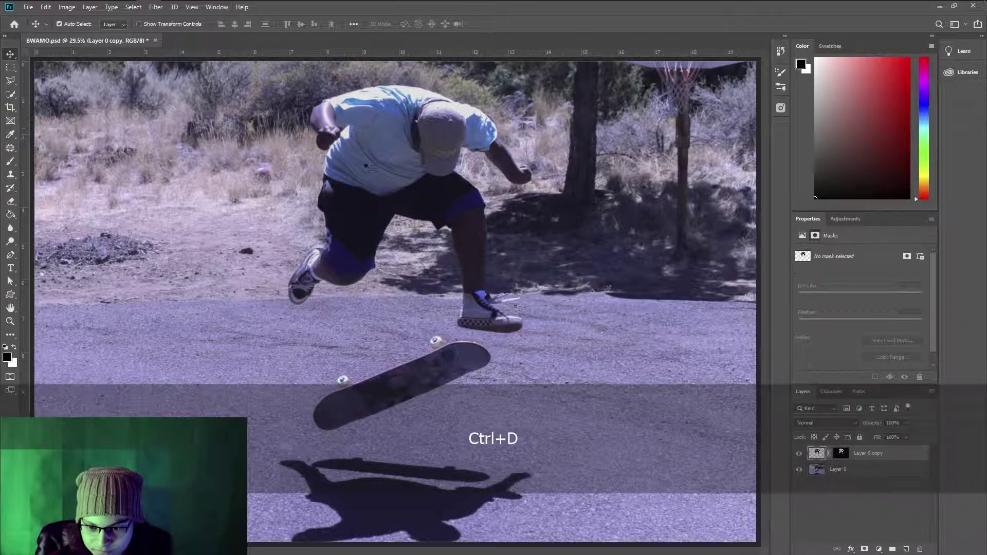
pyautogui.moveTo(377, 146); pyautogui.dragTo(138, 163)
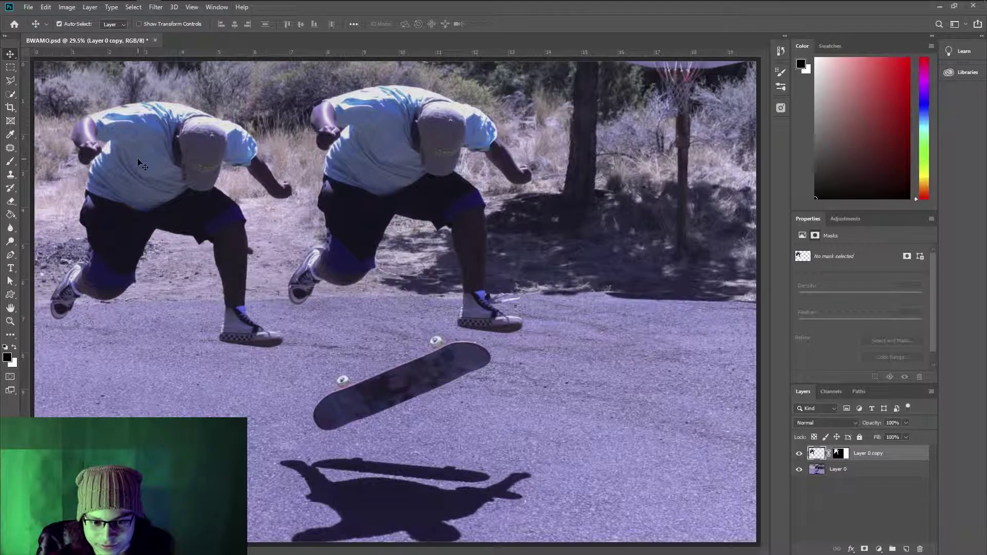